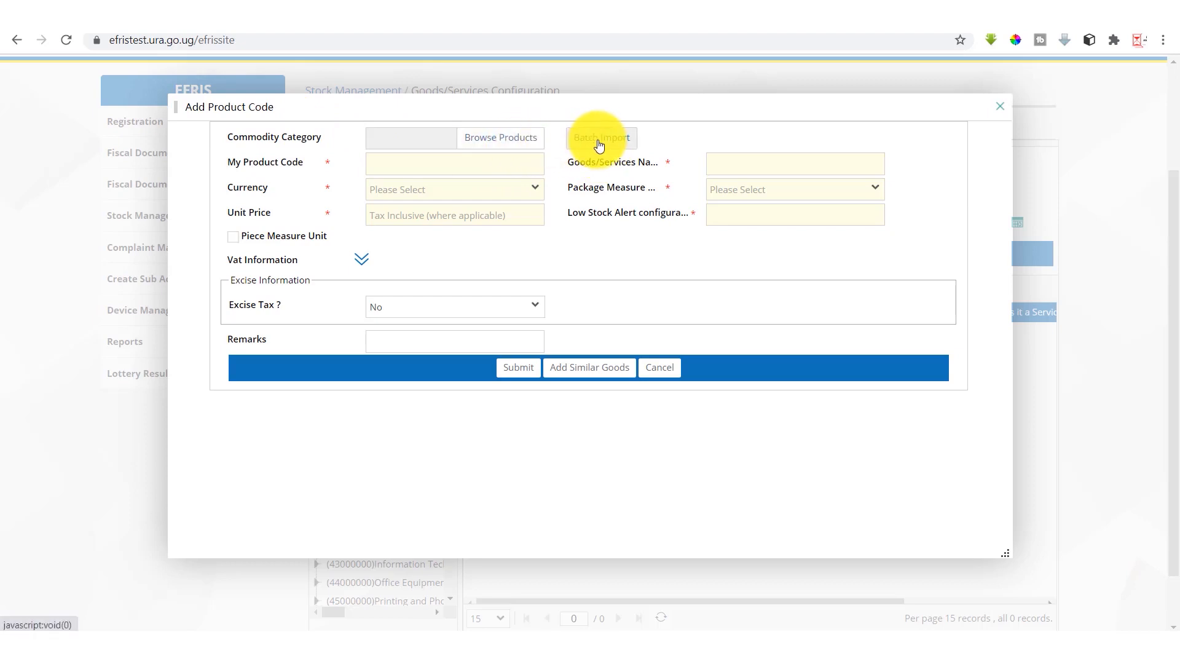
Download the batch import template and save it in the EFRIS folder as commodity maintenance import template.xlsm
{"action": "left_click", "coordinate": [600, 141]}
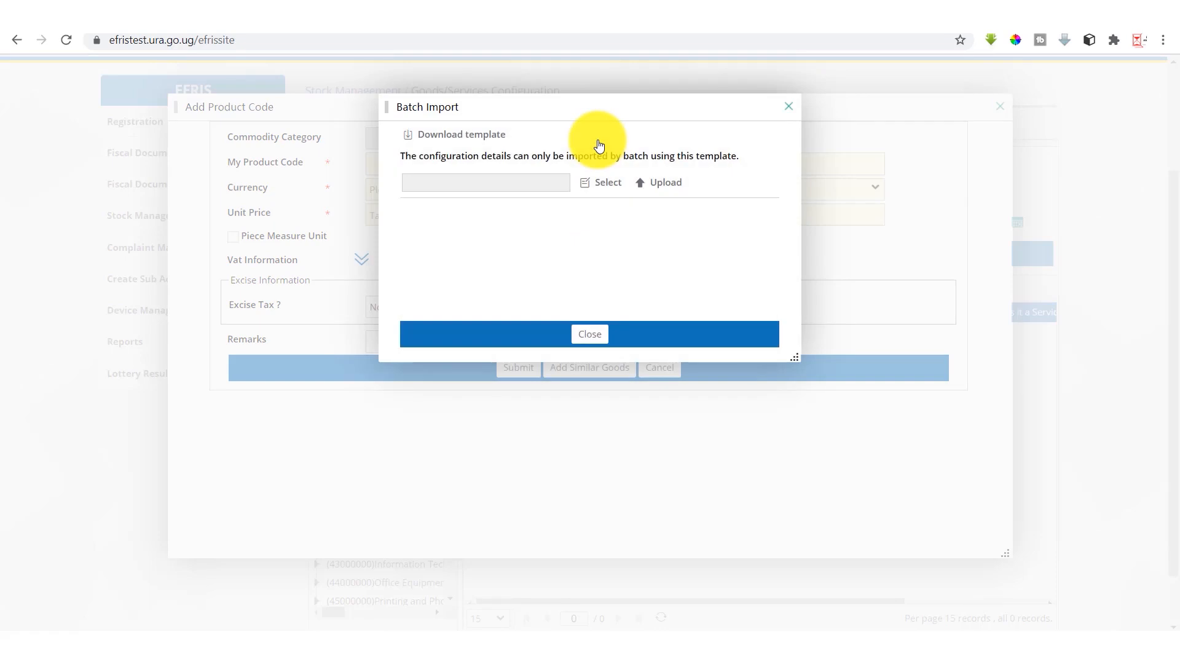
{"action": "left_click", "coordinate": [483, 141]}
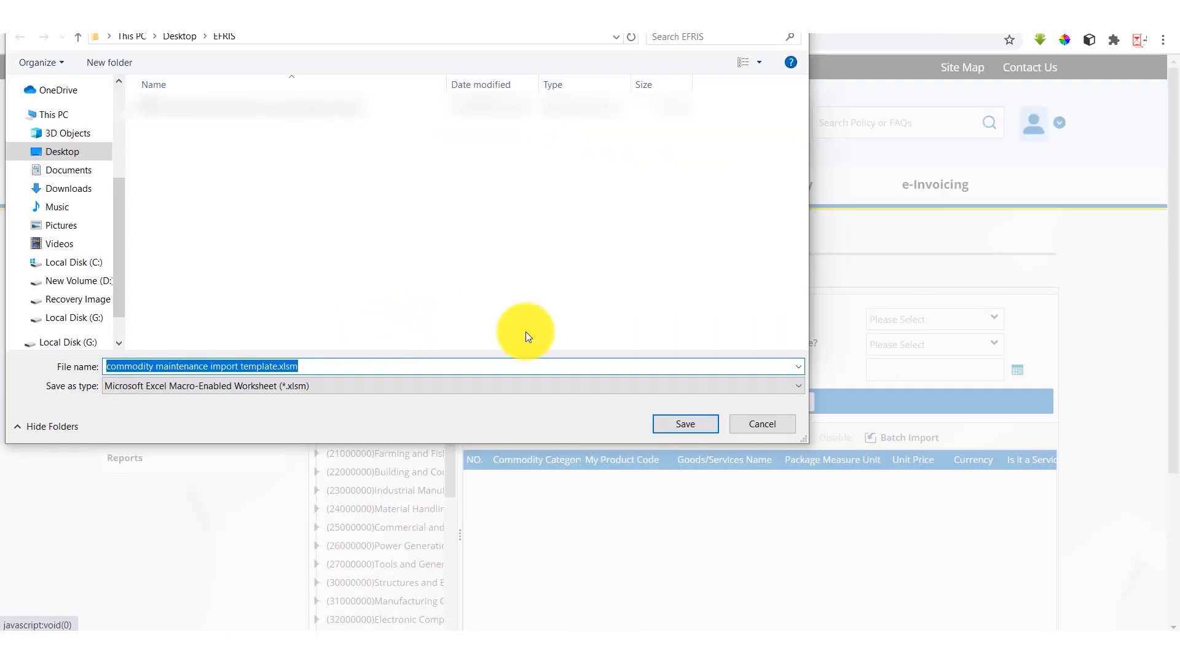
{"action": "left_click", "coordinate": [673, 423]}
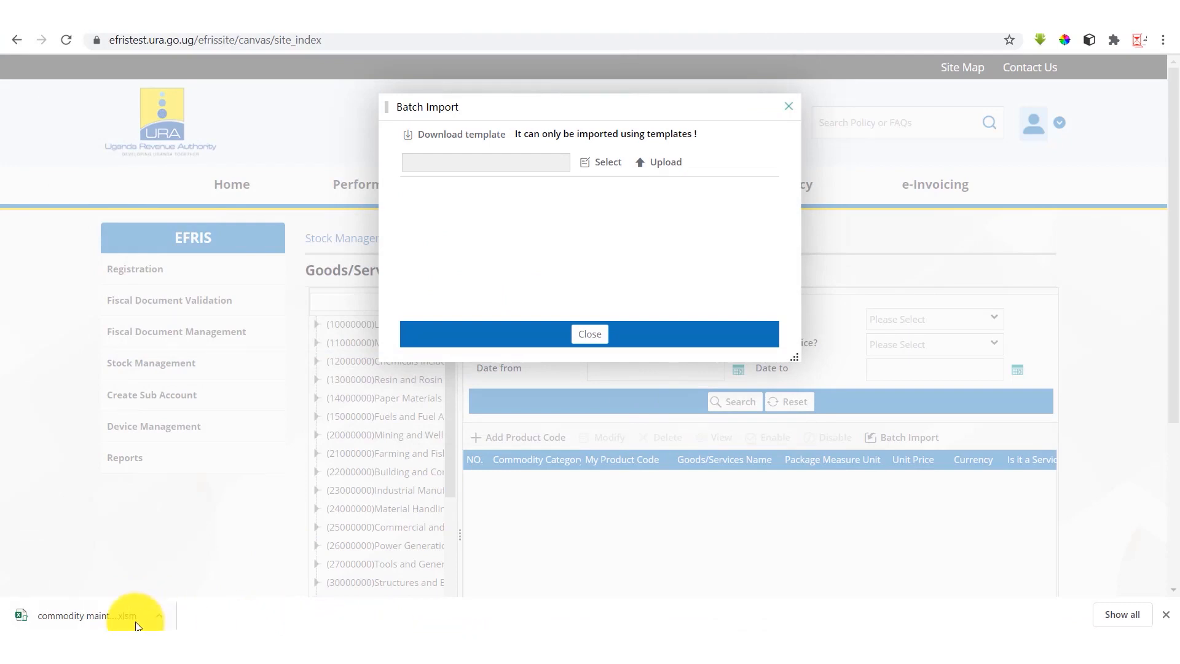
Switch to Excel and open the downloaded commodity maintenance import template from the EFRIS folder on the Desktop
{"action": "left_click", "coordinate": [108, 619]}
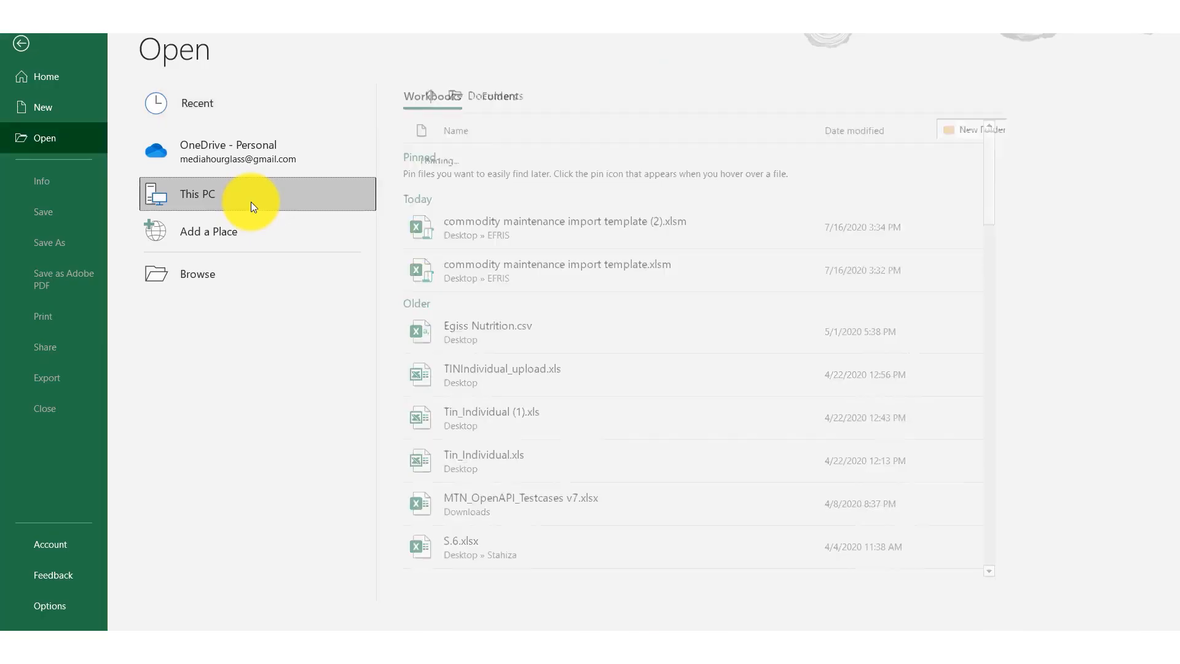
{"action": "left_click", "coordinate": [257, 197]}
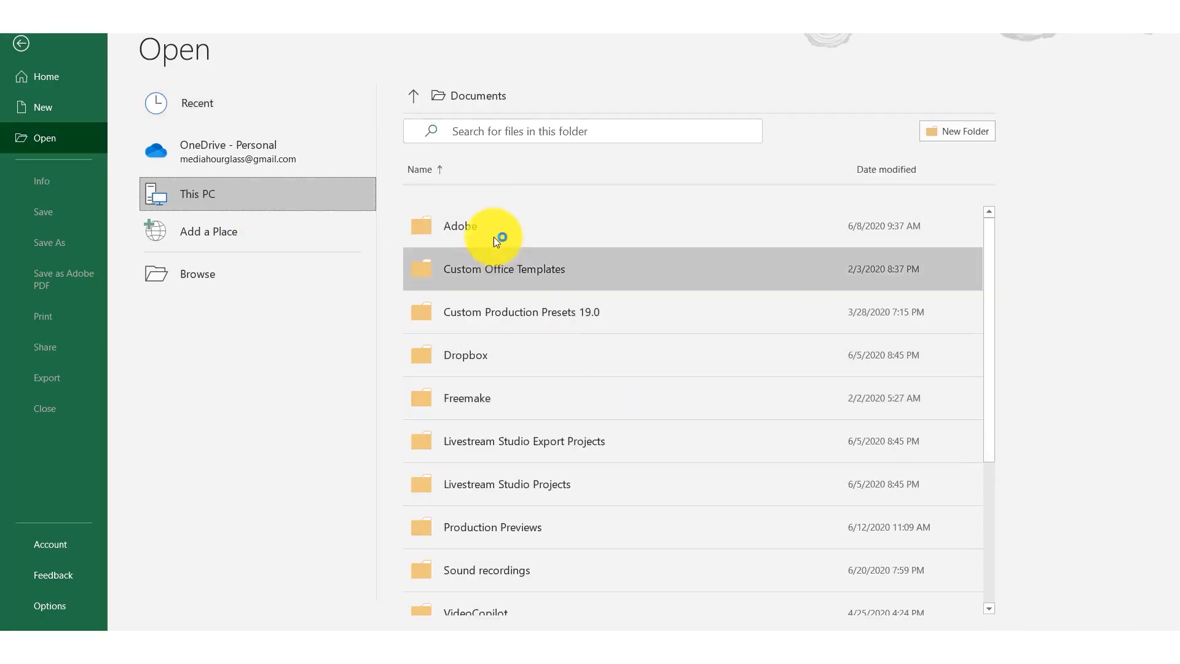
{"action": "left_click", "coordinate": [467, 95]}
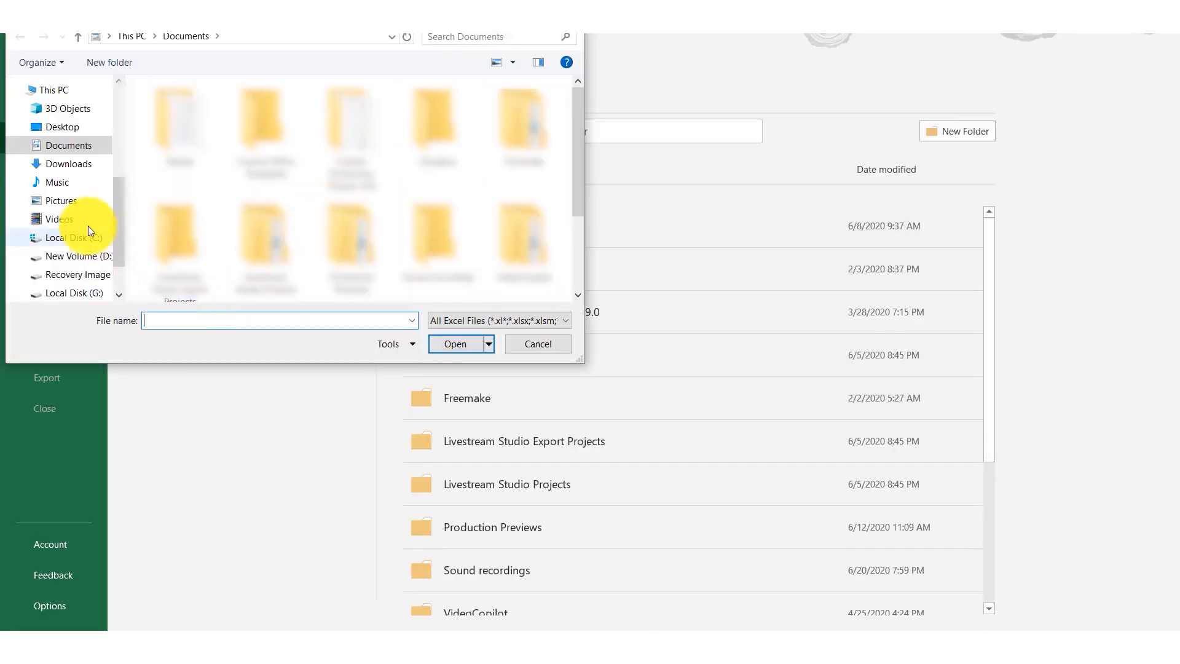
{"action": "left_click", "coordinate": [67, 128]}
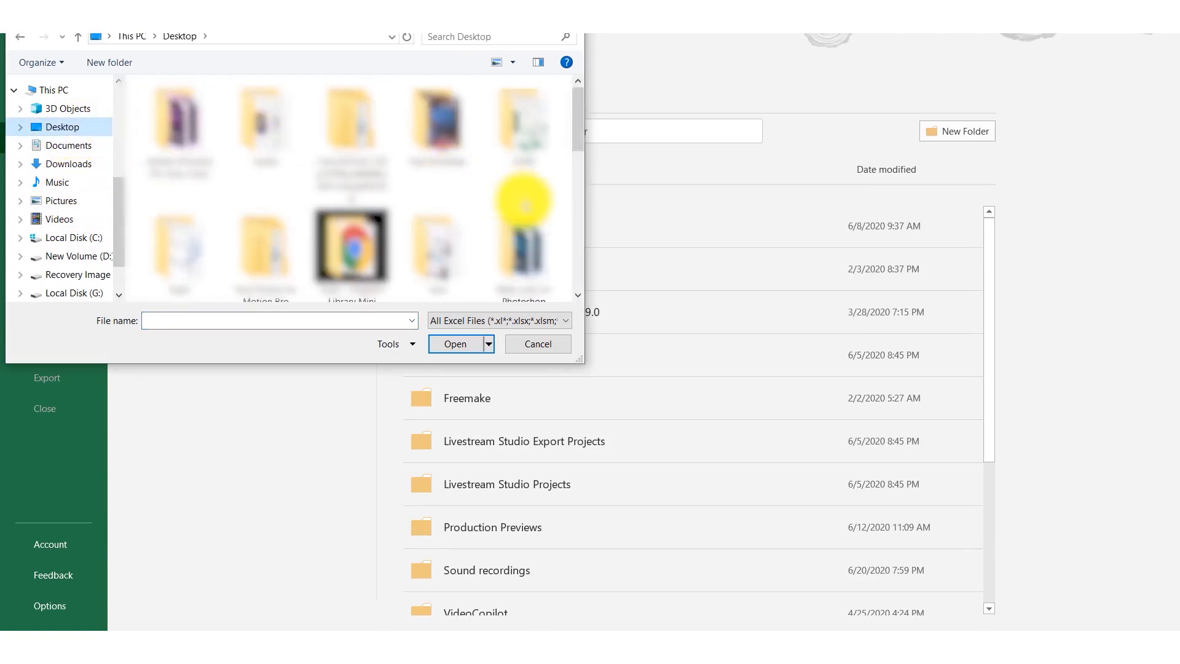
{"action": "double_click", "coordinate": [526, 126]}
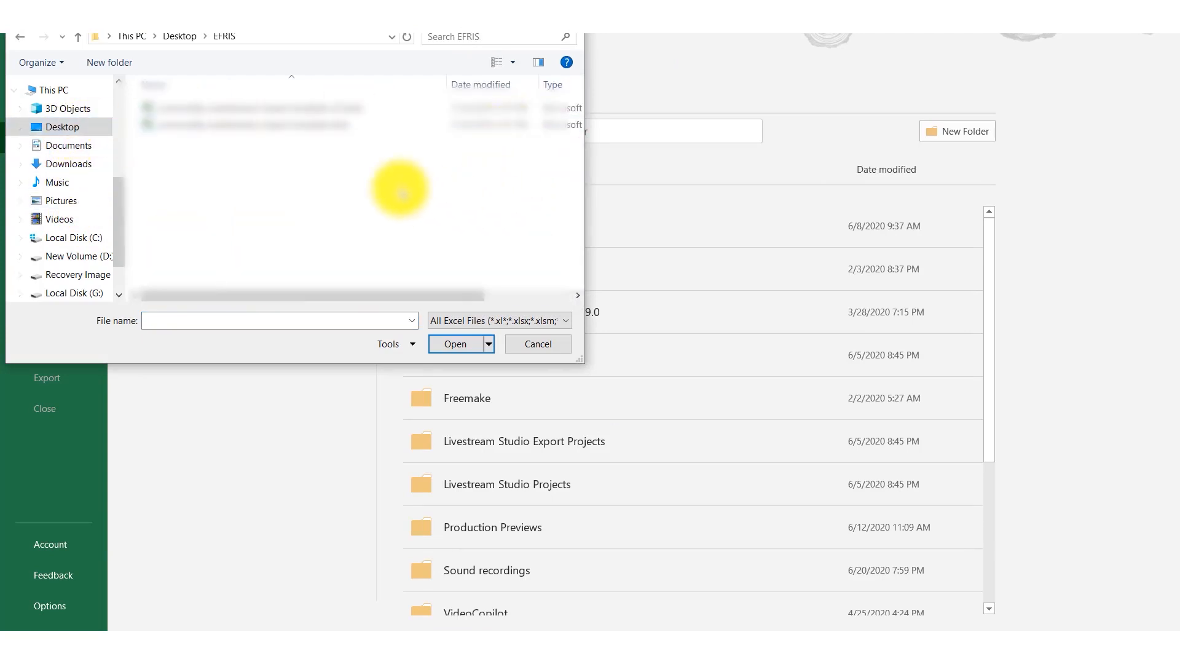
{"action": "left_click", "coordinate": [324, 125]}
{"action": "left_click", "coordinate": [458, 345]}
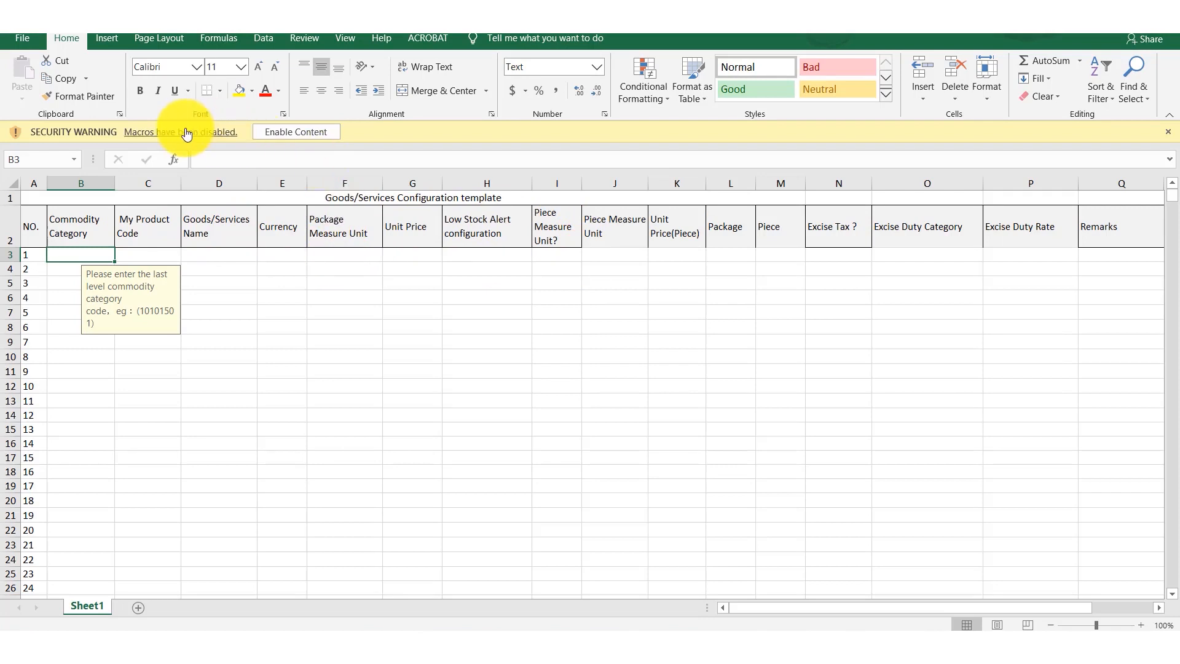
Enable the template's macros and check the entry hints of the first row's cells, including My Product Code
{"action": "left_click", "coordinate": [300, 131]}
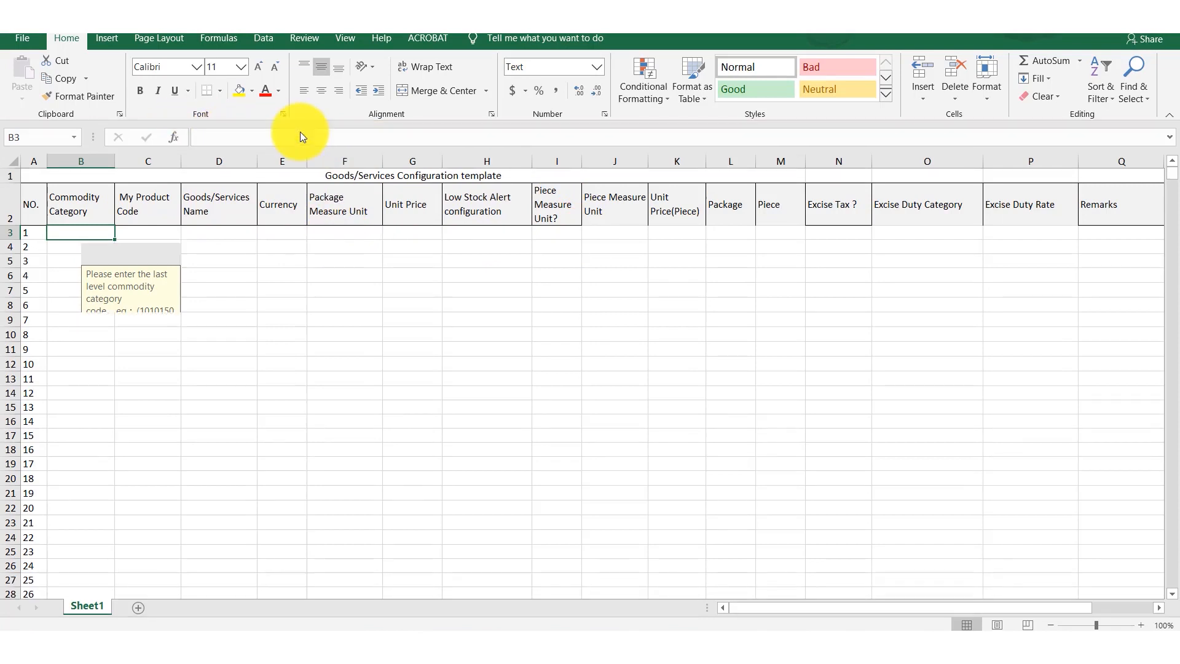
{"action": "left_click", "coordinate": [345, 233]}
{"action": "left_click", "coordinate": [236, 291]}
{"action": "left_click", "coordinate": [123, 233]}
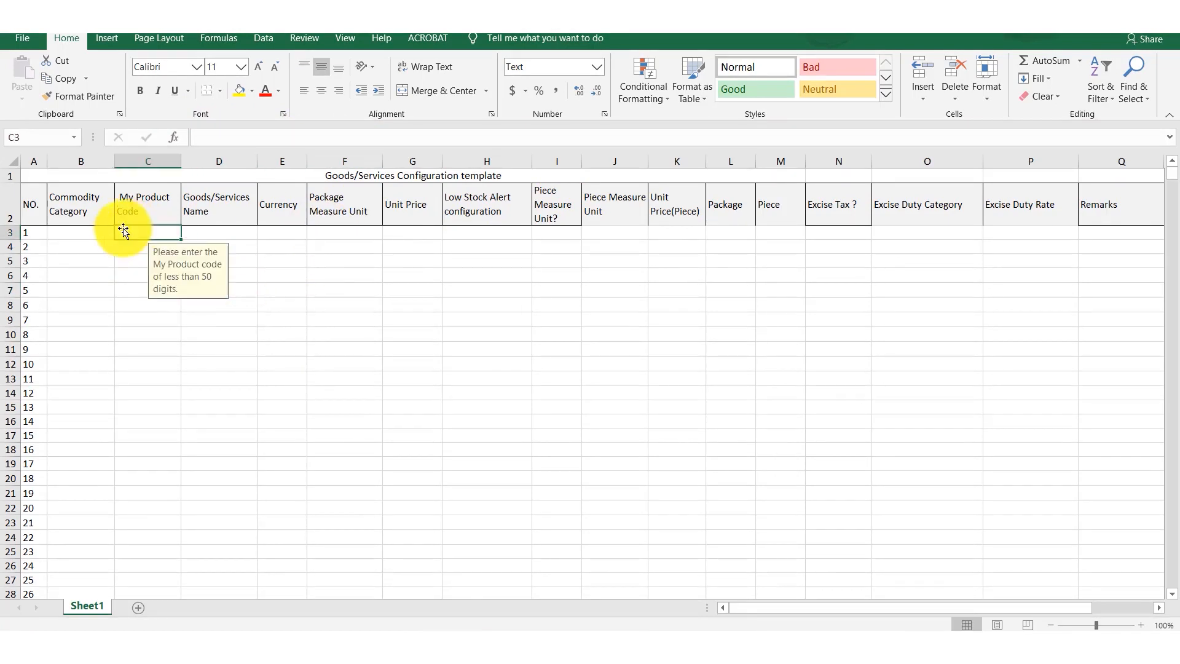
{"action": "left_click", "coordinate": [55, 232]}
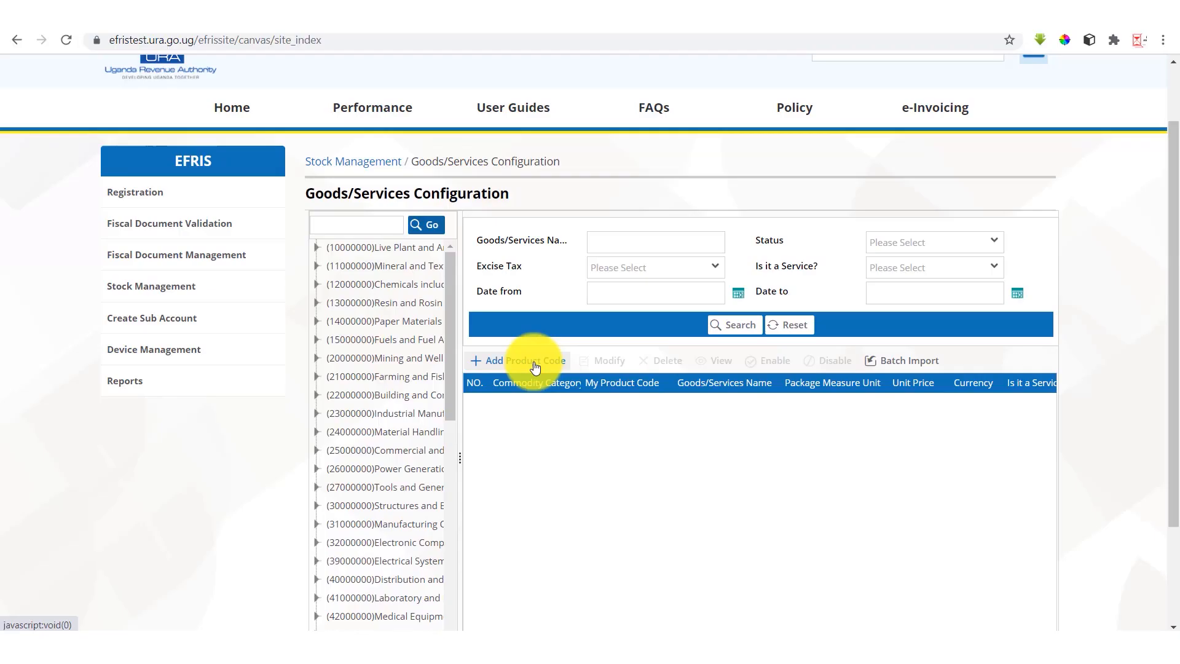
In the EFRIS site, start adding a product code and search the commodity categories for cement
{"action": "left_click", "coordinate": [542, 366]}
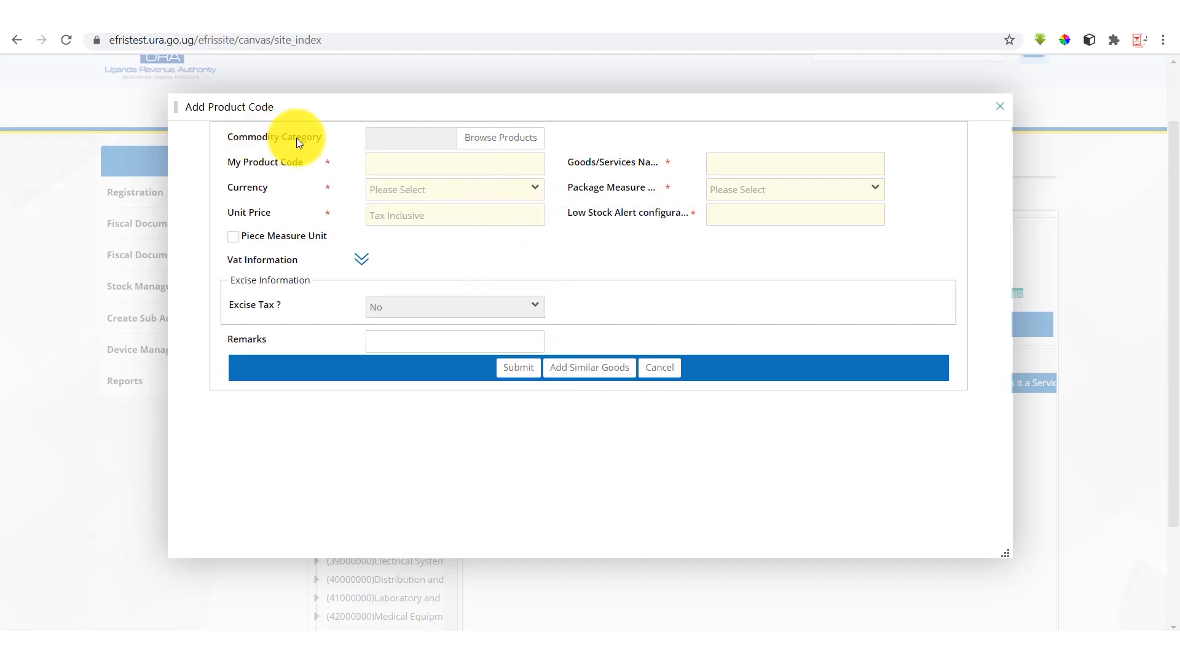
{"action": "left_click", "coordinate": [516, 140]}
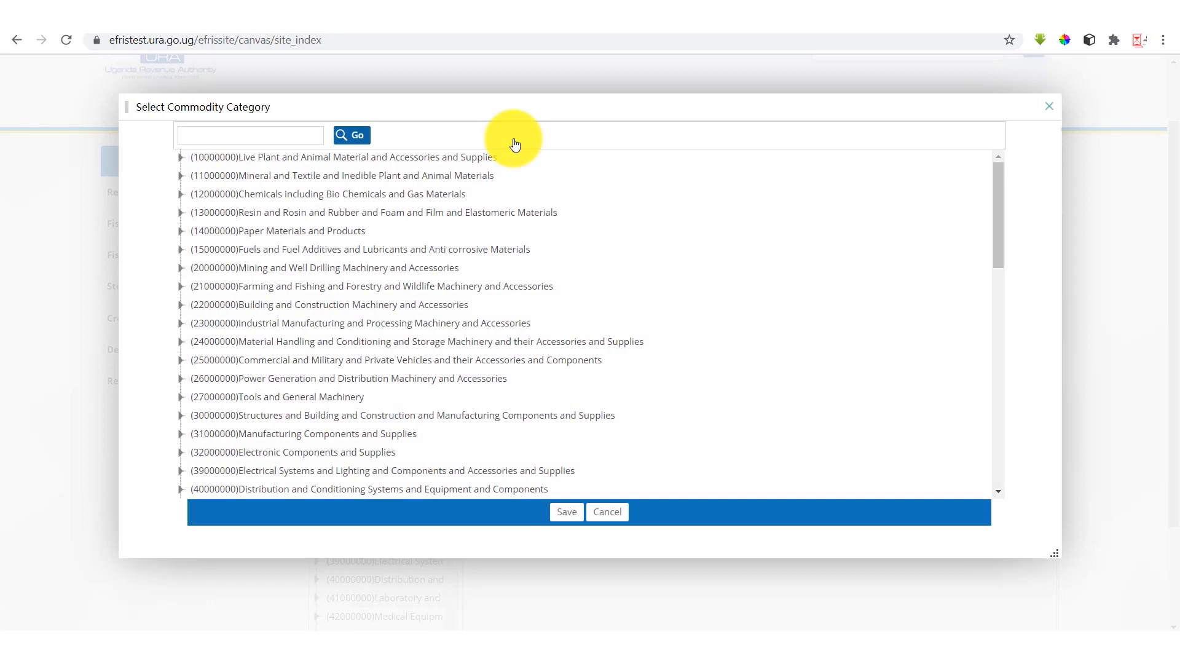
{"action": "left_click", "coordinate": [285, 137]}
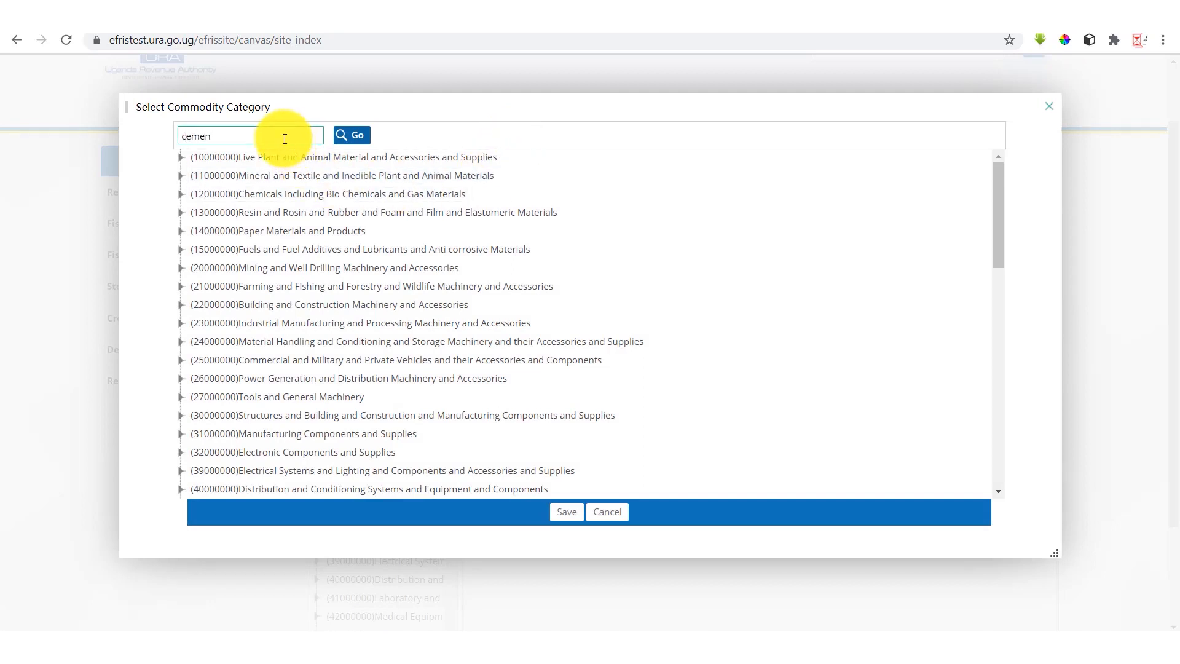
{"action": "left_click", "coordinate": [350, 136]}
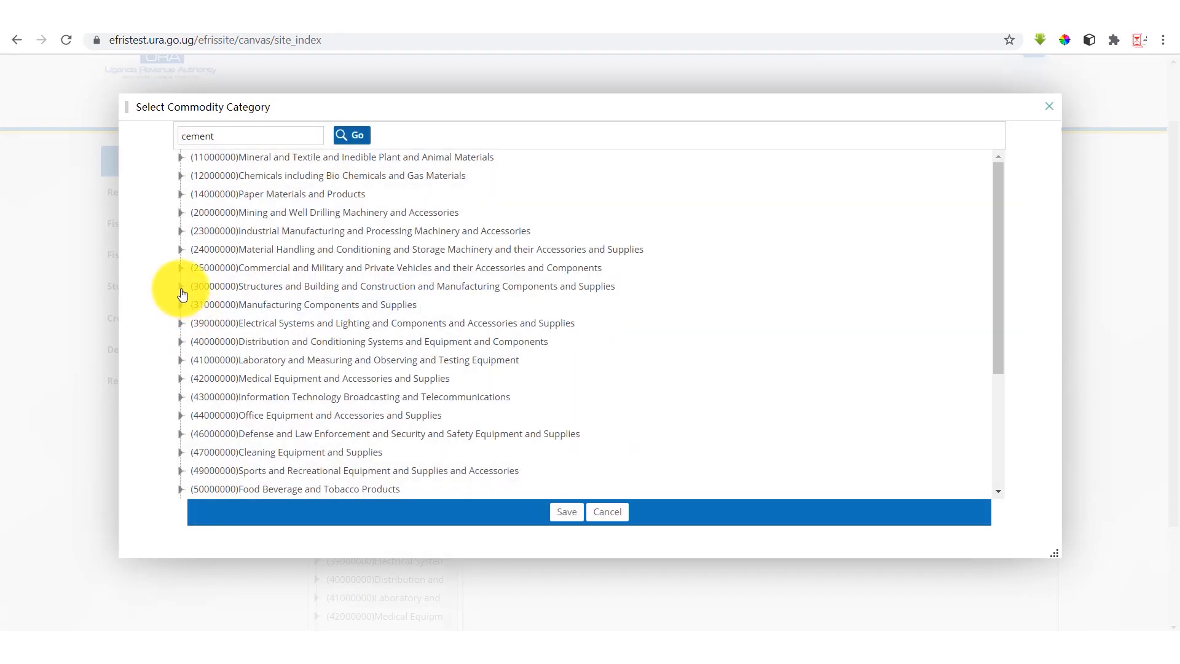
Find and select Cement (30111601) under Structures and Building, Concrete and cement and plaster, Cement and lime
{"action": "left_click", "coordinate": [181, 287]}
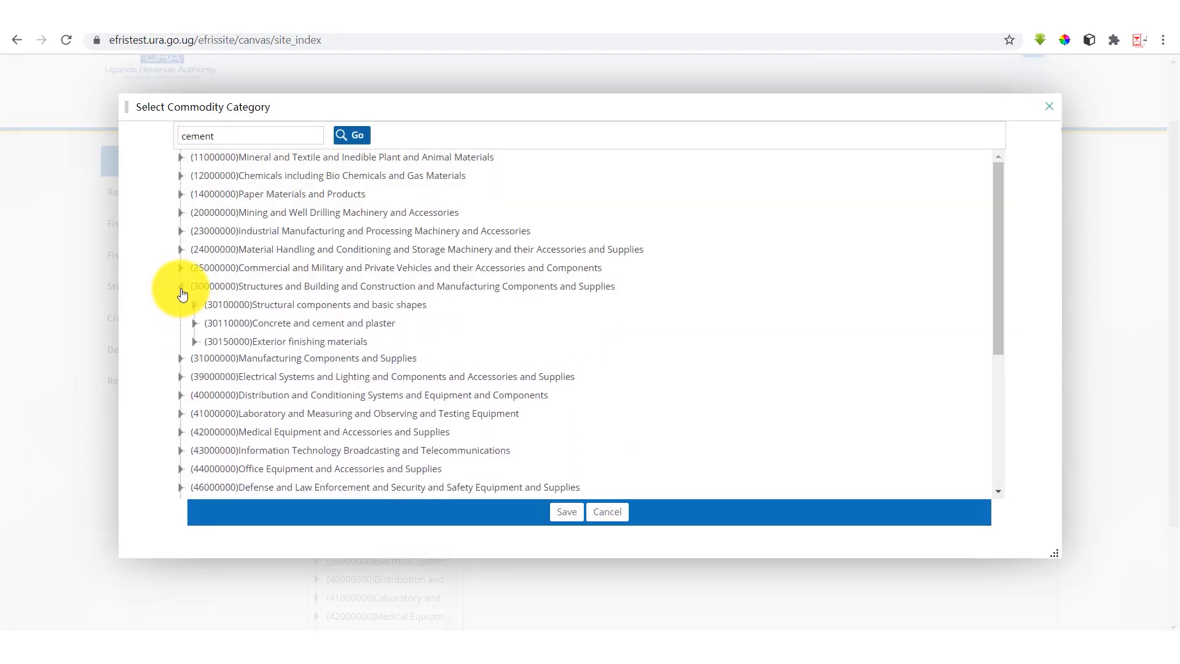
{"action": "left_click", "coordinate": [194, 324]}
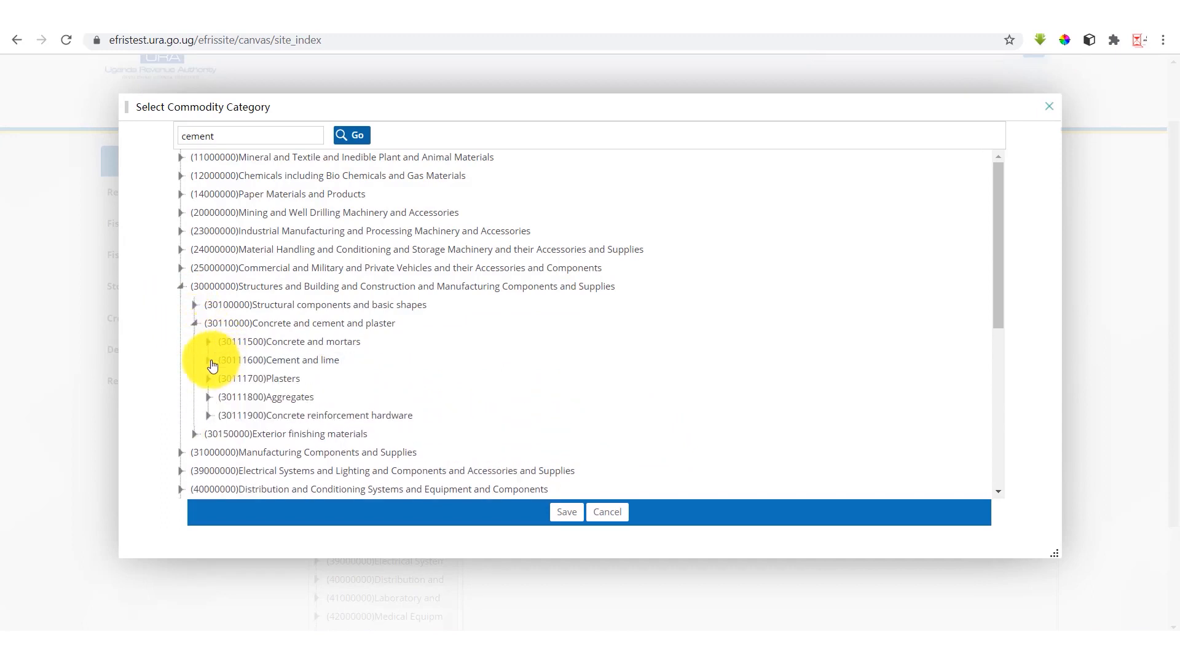
{"action": "left_click", "coordinate": [210, 362]}
{"action": "left_click", "coordinate": [294, 386]}
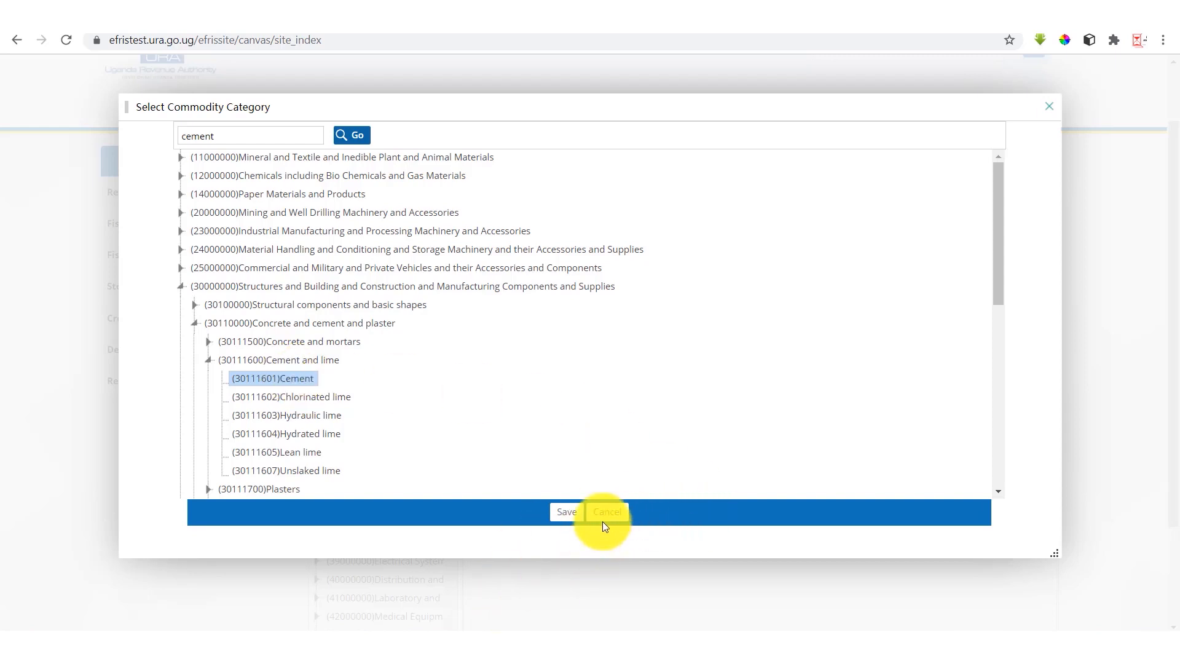
Switch to the Excel import template and enter 30111601 as the first row's commodity category
{"action": "mouse_move", "coordinate": [653, 611]}
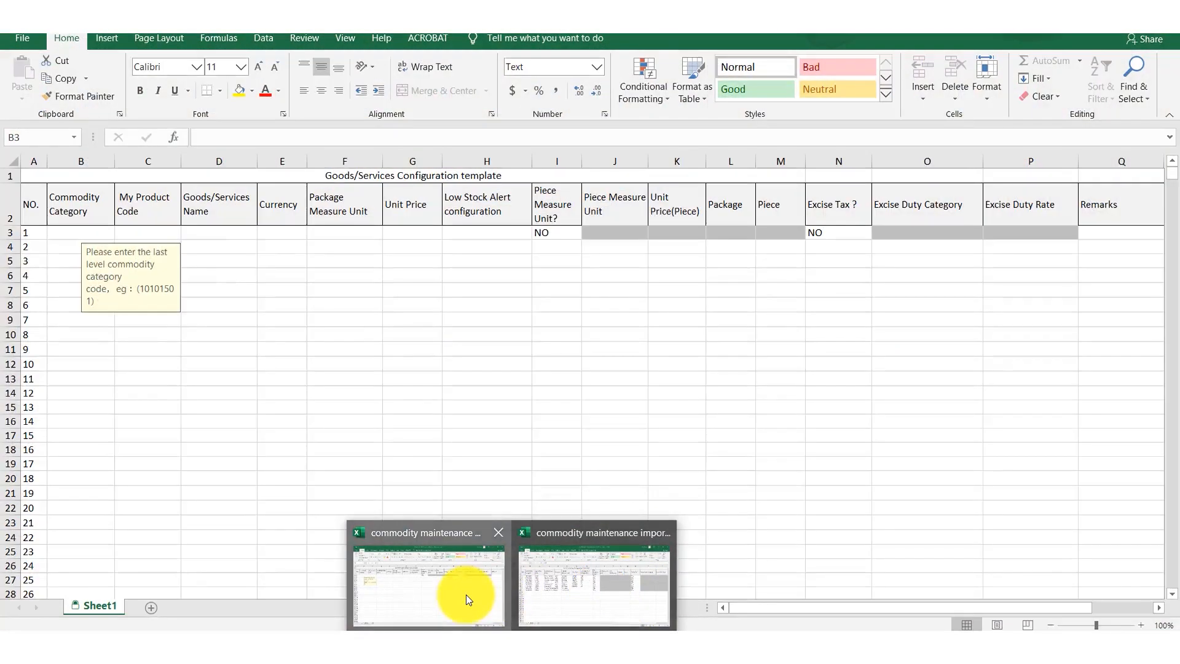
{"action": "left_click", "coordinate": [466, 595]}
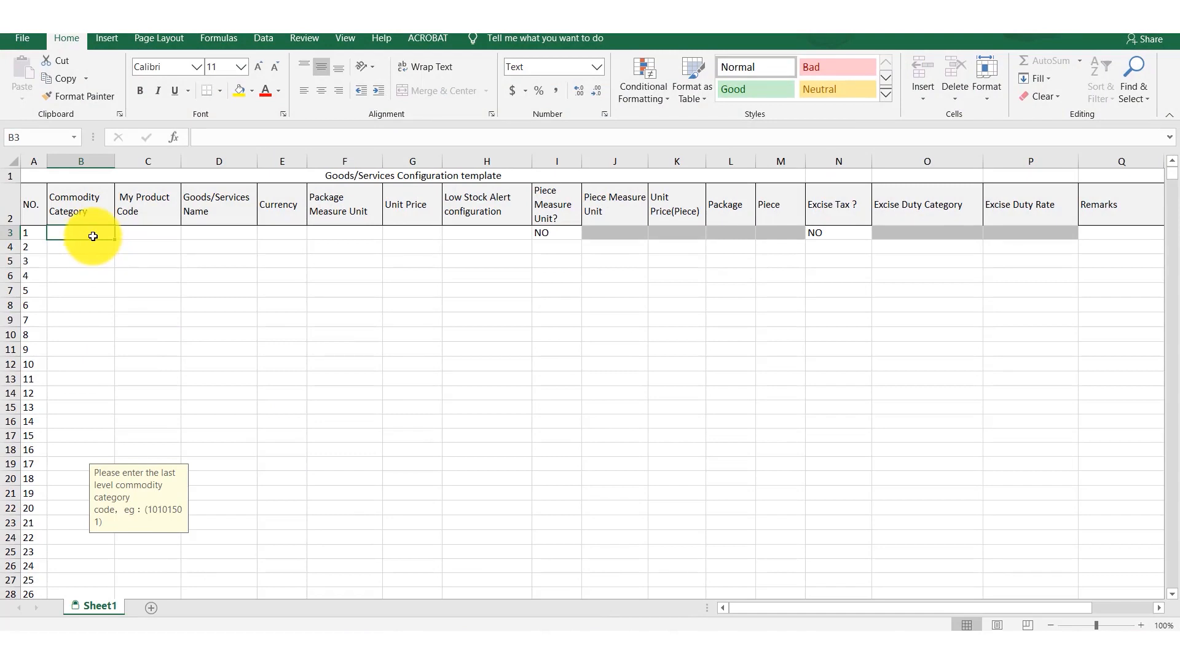
{"action": "type", "text": "30111601"}
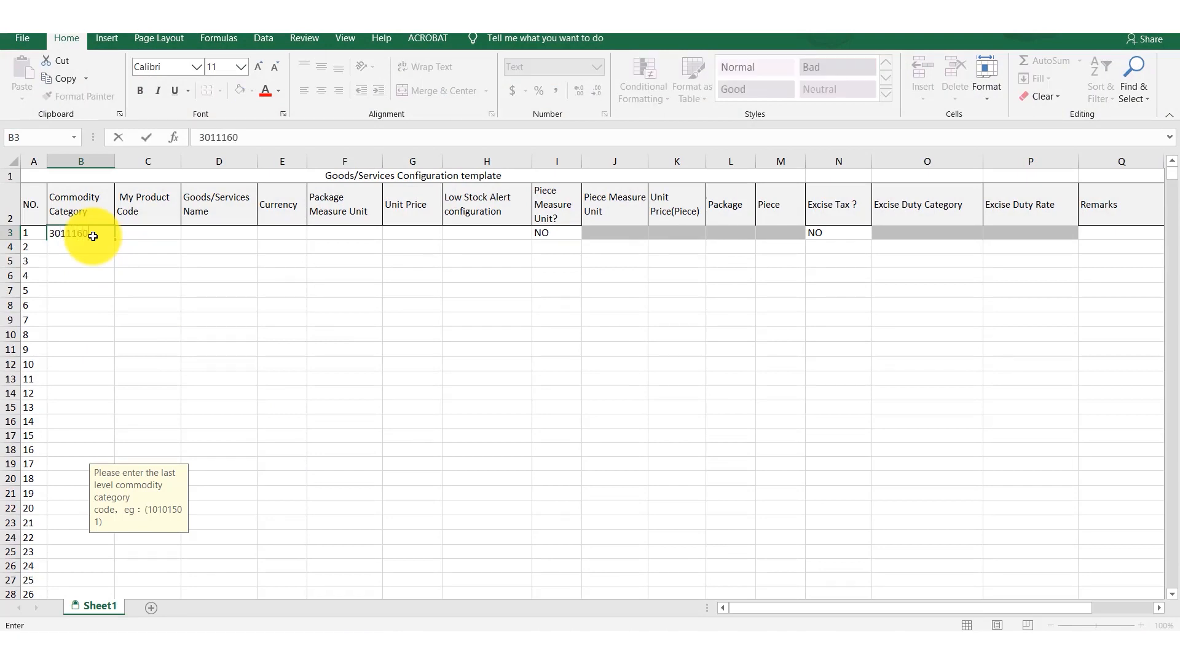
{"action": "left_click", "coordinate": [144, 233]}
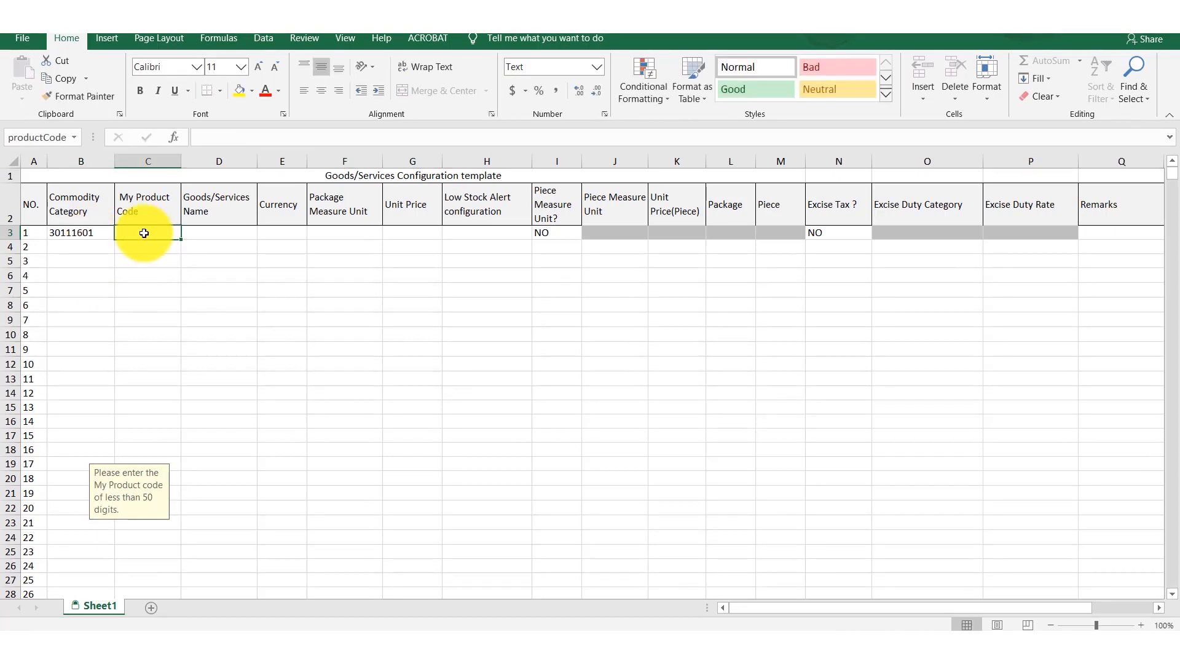
Try to change the first row's commodity category to the seven-digit code 3011160, and discard that entry
{"action": "left_click", "coordinate": [93, 231]}
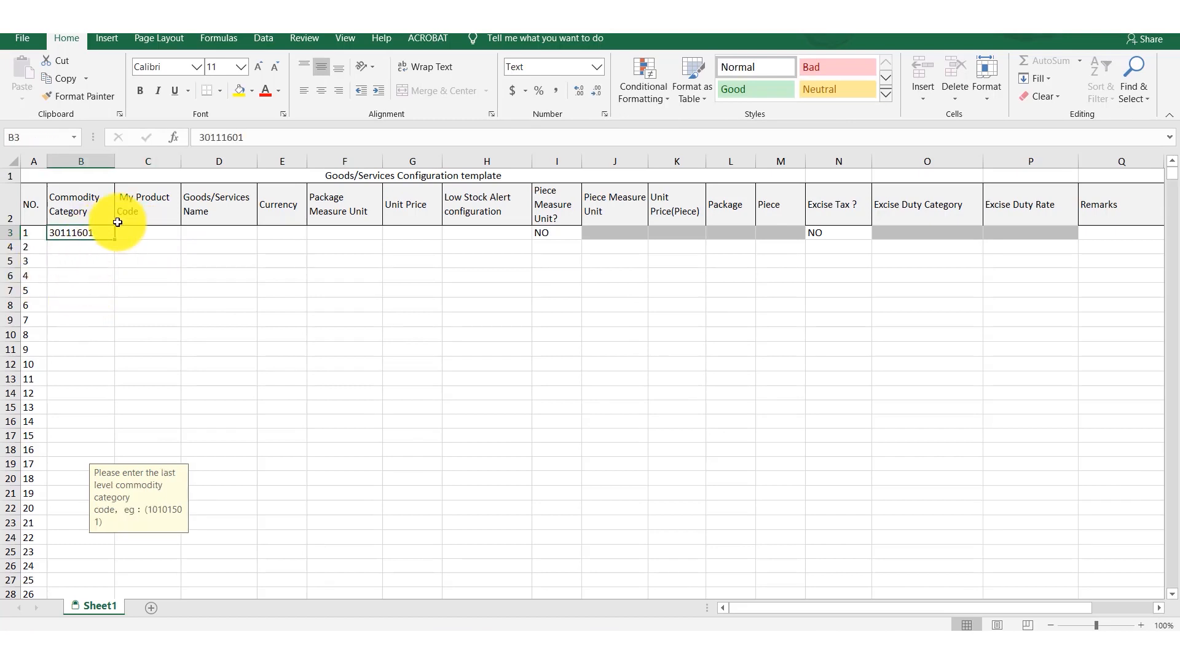
{"action": "double_click", "coordinate": [97, 233]}
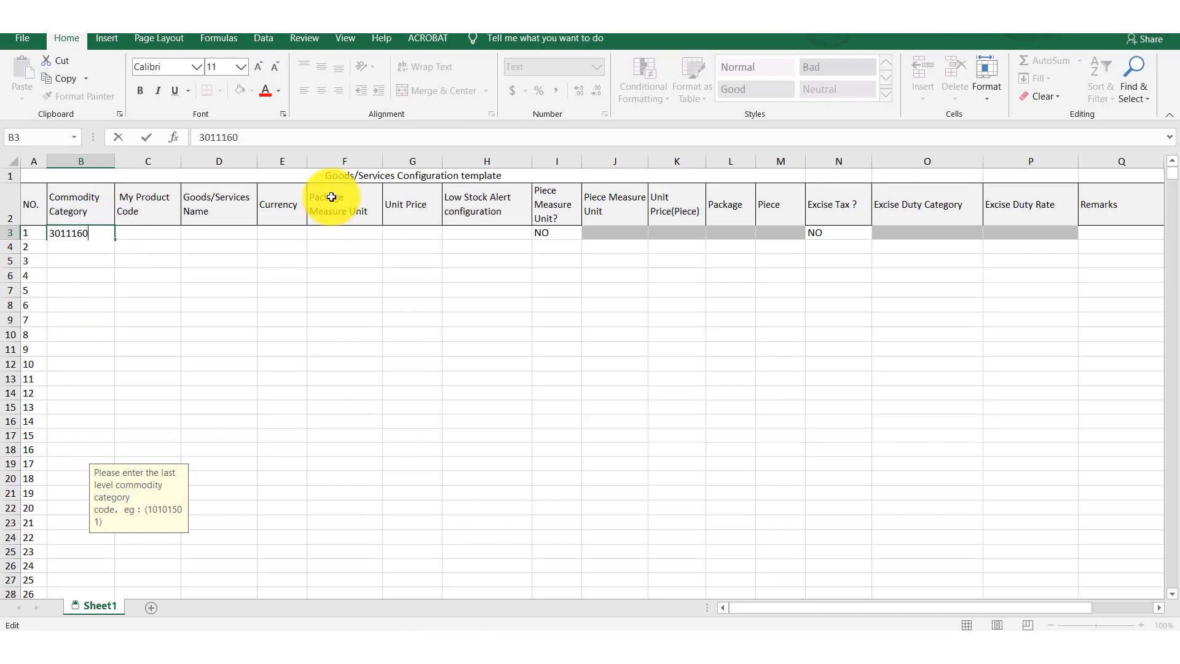
{"action": "key", "text": "Return"}
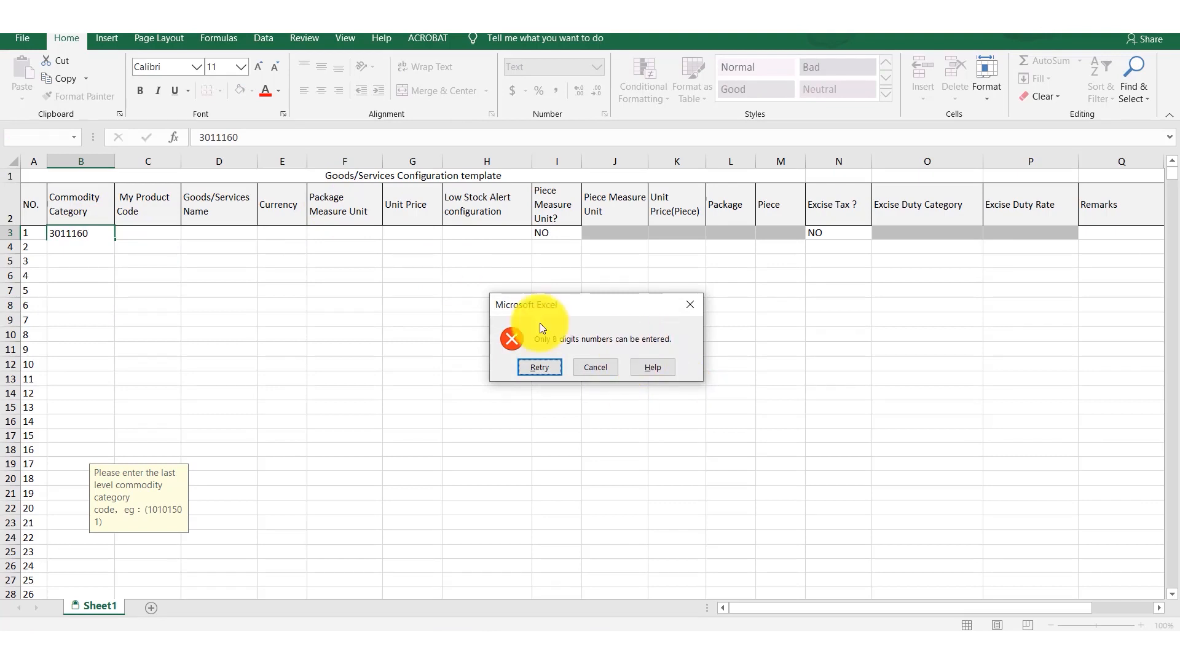
{"action": "left_click", "coordinate": [602, 370]}
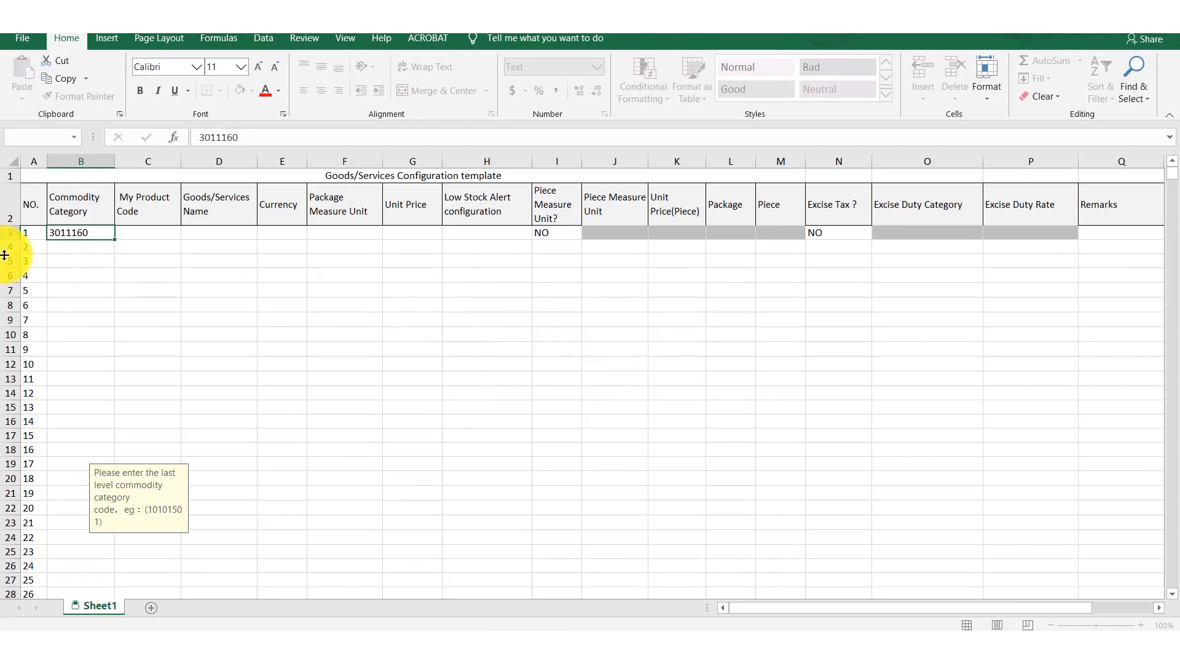
{"action": "left_click", "coordinate": [164, 238]}
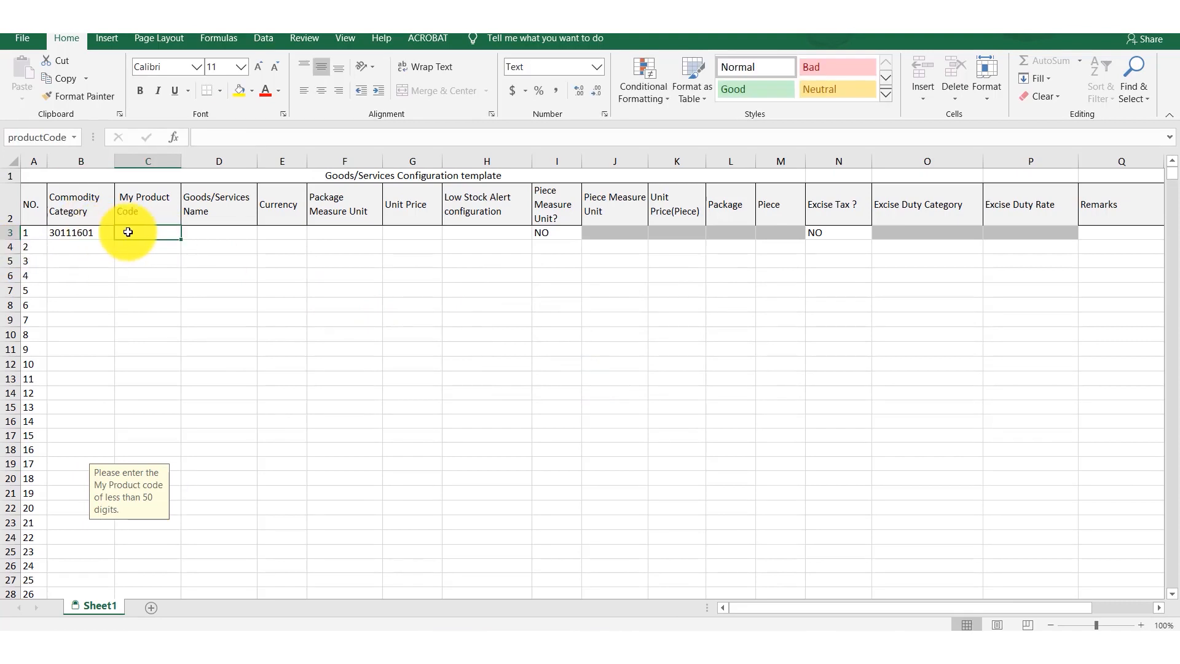
Clear the commodity category code from the template's first row
{"action": "left_click", "coordinate": [77, 235]}
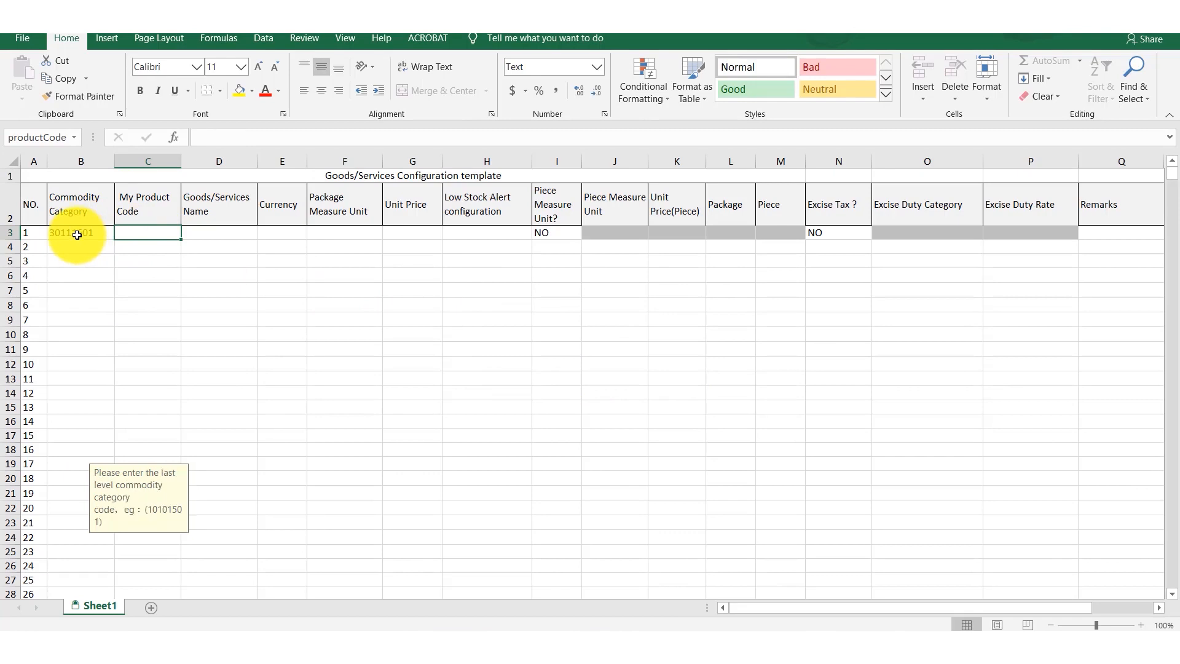
{"action": "left_click", "coordinate": [148, 232]}
{"action": "left_click", "coordinate": [192, 233]}
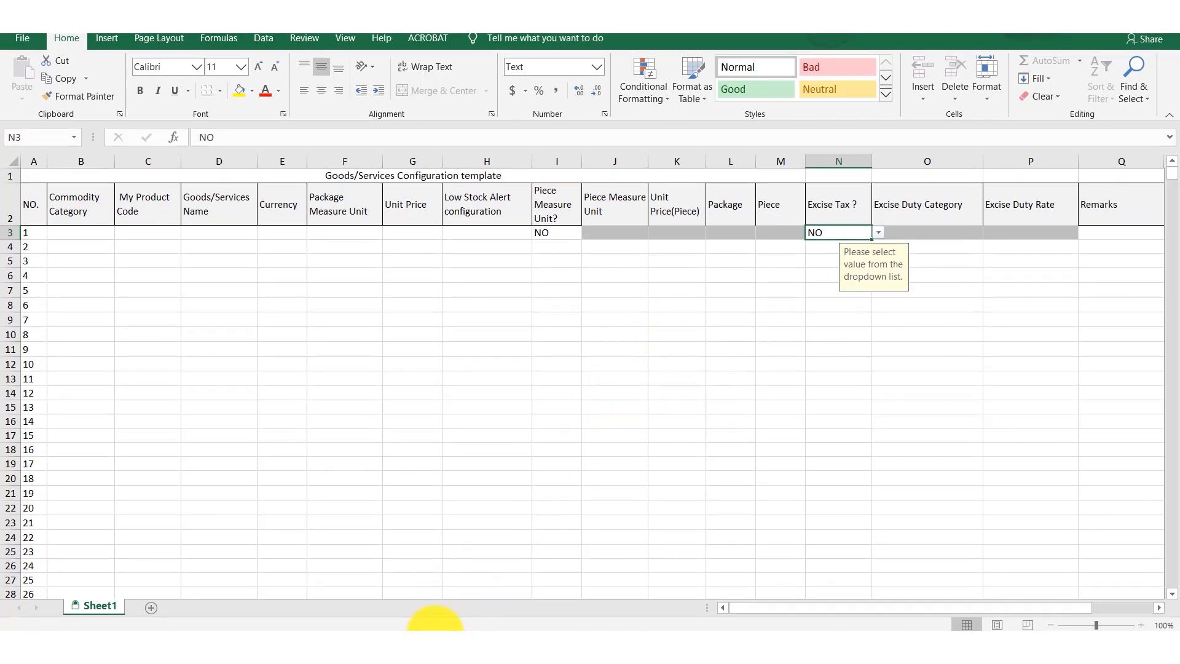
Open the filled-in import template from the EFRIS folder and enable its editing and macros
{"action": "mouse_move", "coordinate": [435, 624]}
{"action": "left_click", "coordinate": [439, 599]}
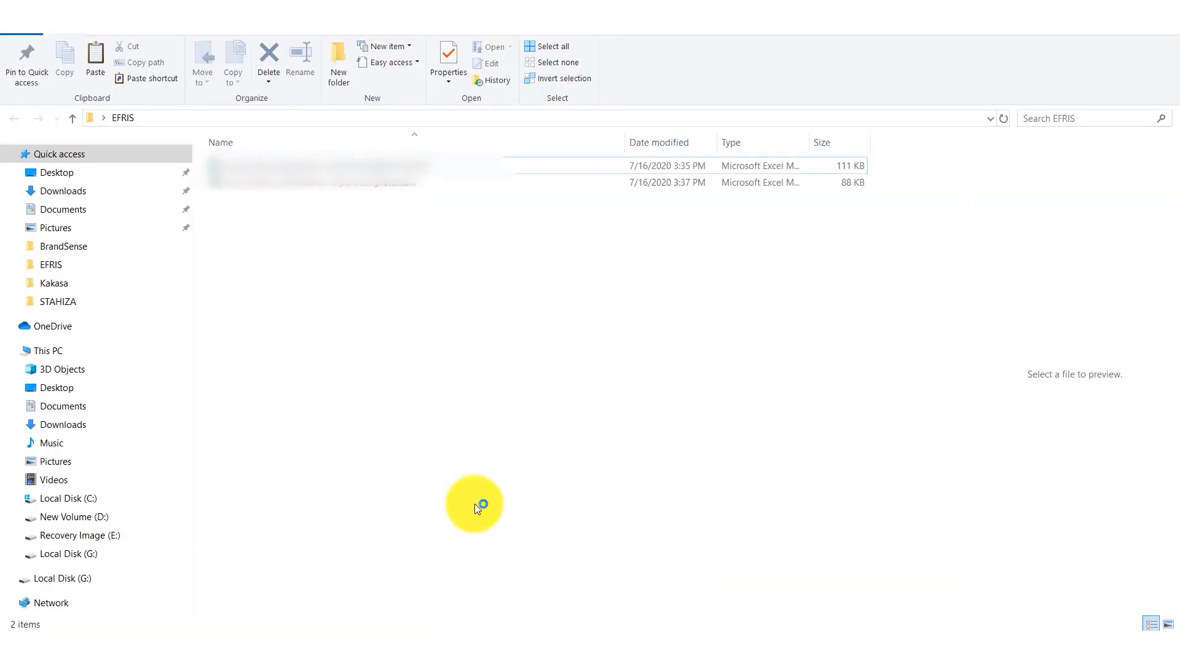
{"action": "double_click", "coordinate": [387, 172]}
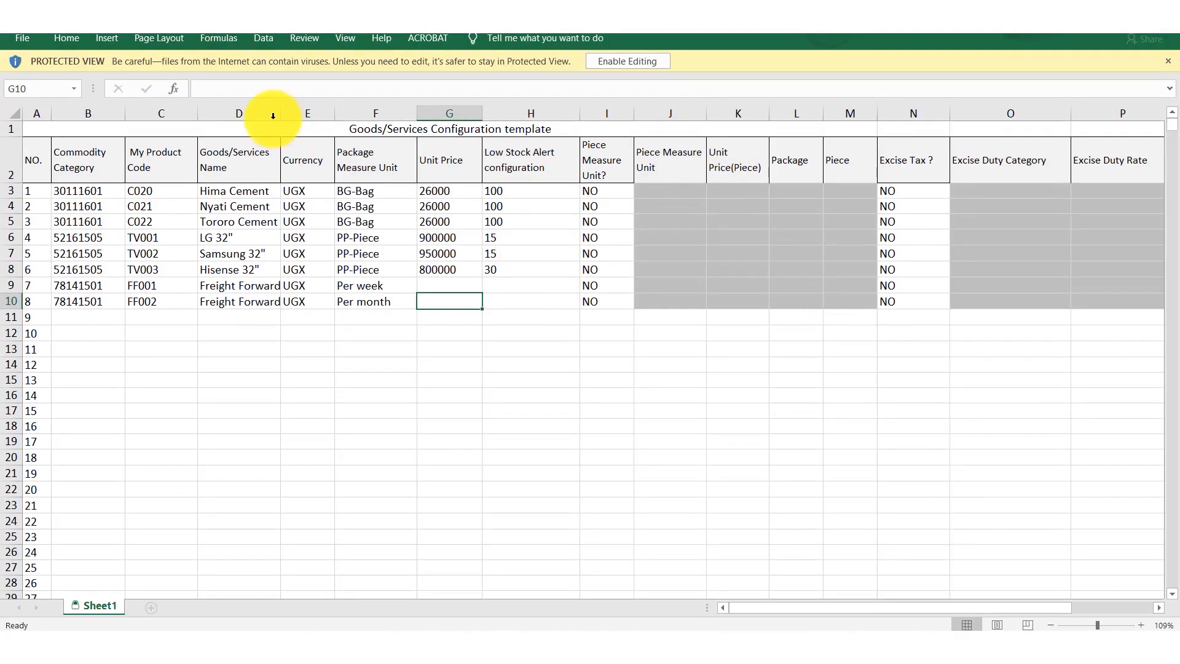
{"action": "left_click", "coordinate": [623, 64]}
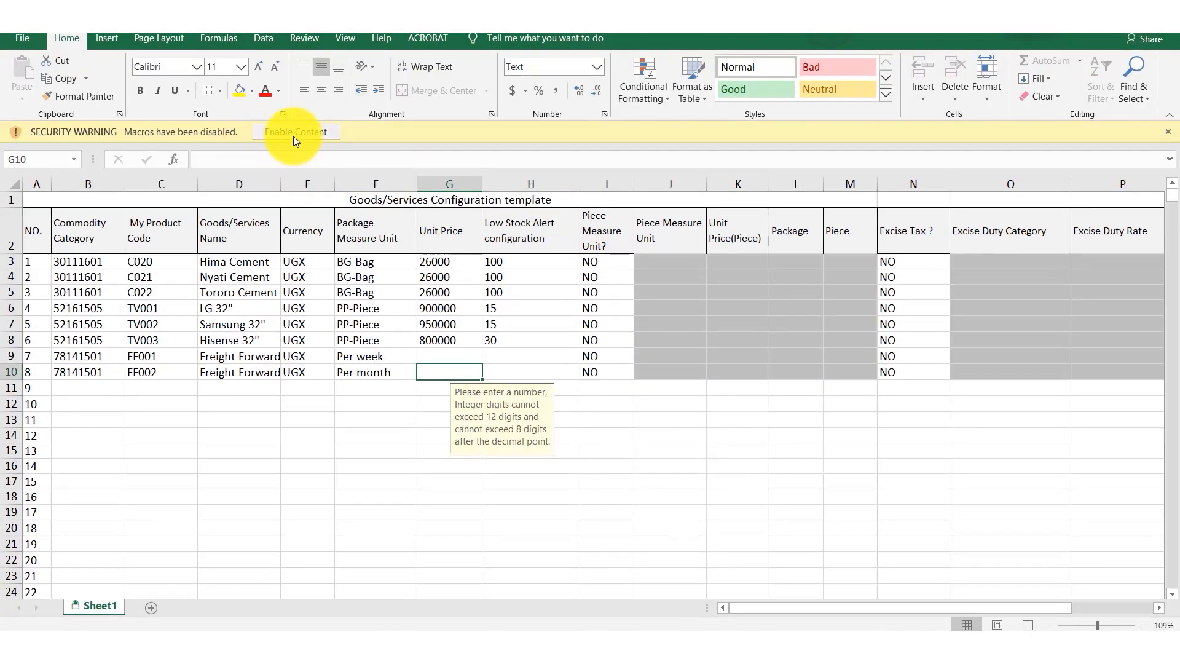
{"action": "left_click", "coordinate": [295, 132]}
Move the input hint below the data and examine the first row's entries from commodity category through low stock alert
{"action": "left_click_drag", "start_coordinate": [518, 392], "coordinate": [456, 463]}
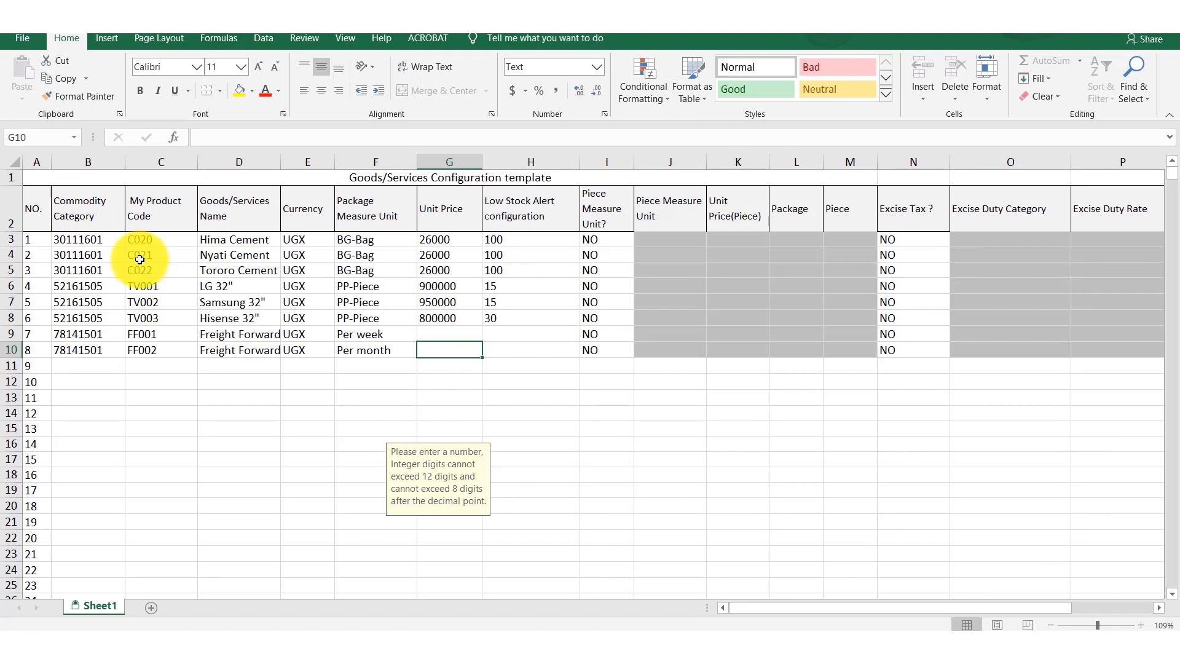
{"action": "left_click", "coordinate": [101, 240]}
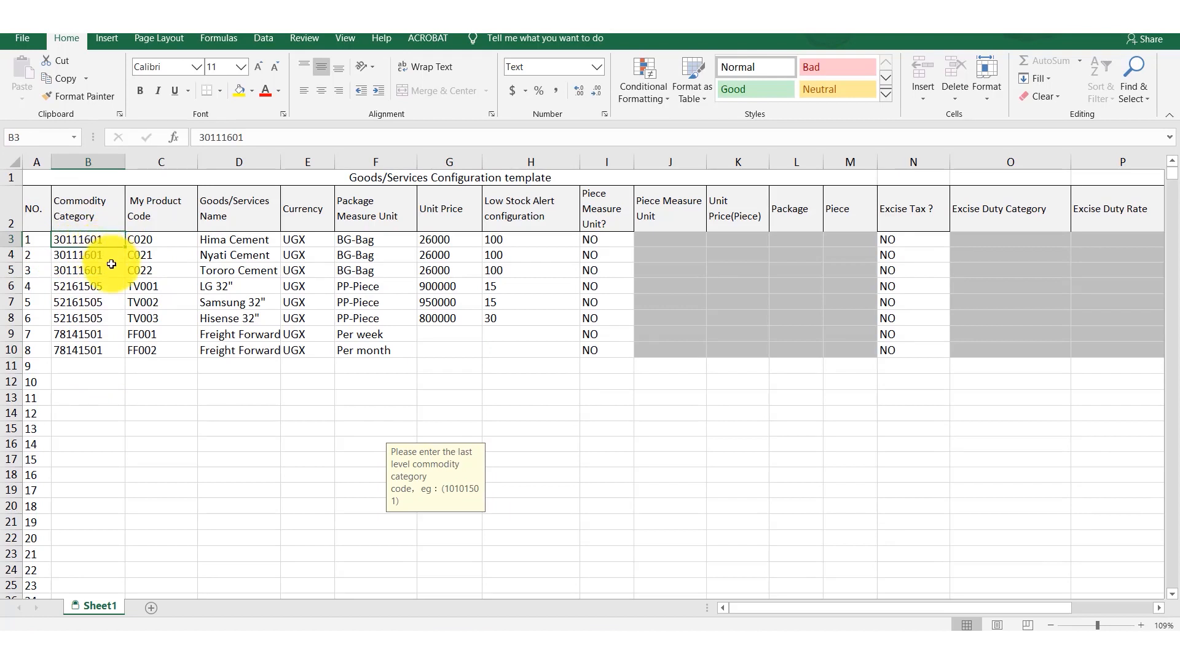
{"action": "left_click", "coordinate": [165, 244]}
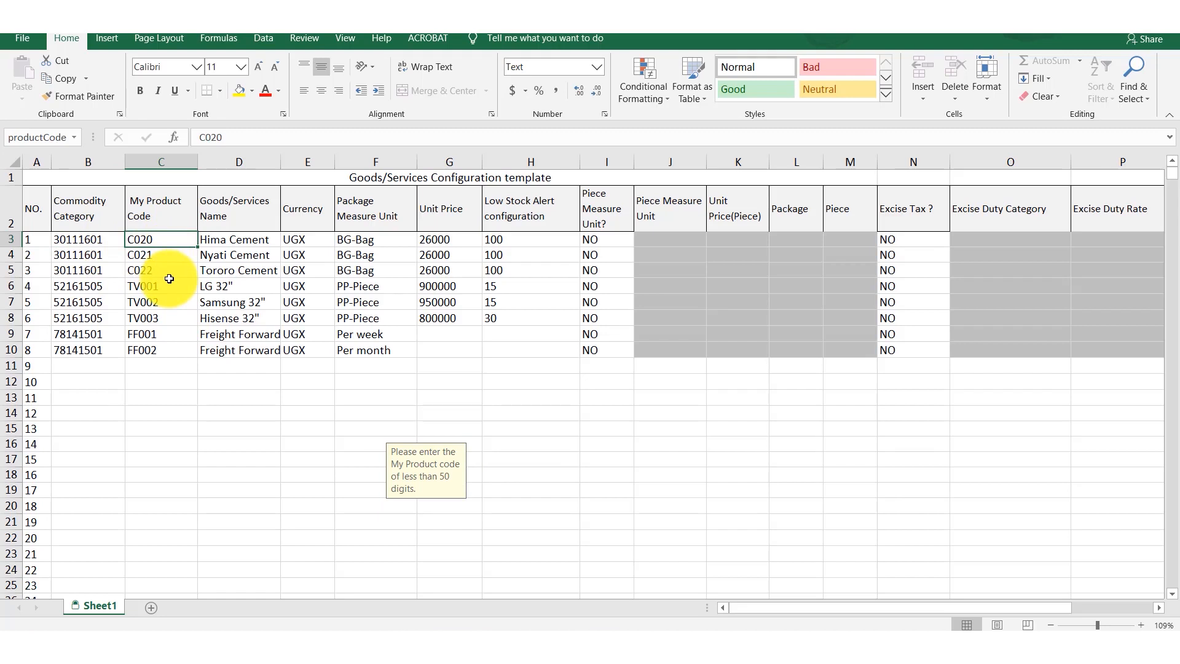
{"action": "left_click", "coordinate": [262, 239]}
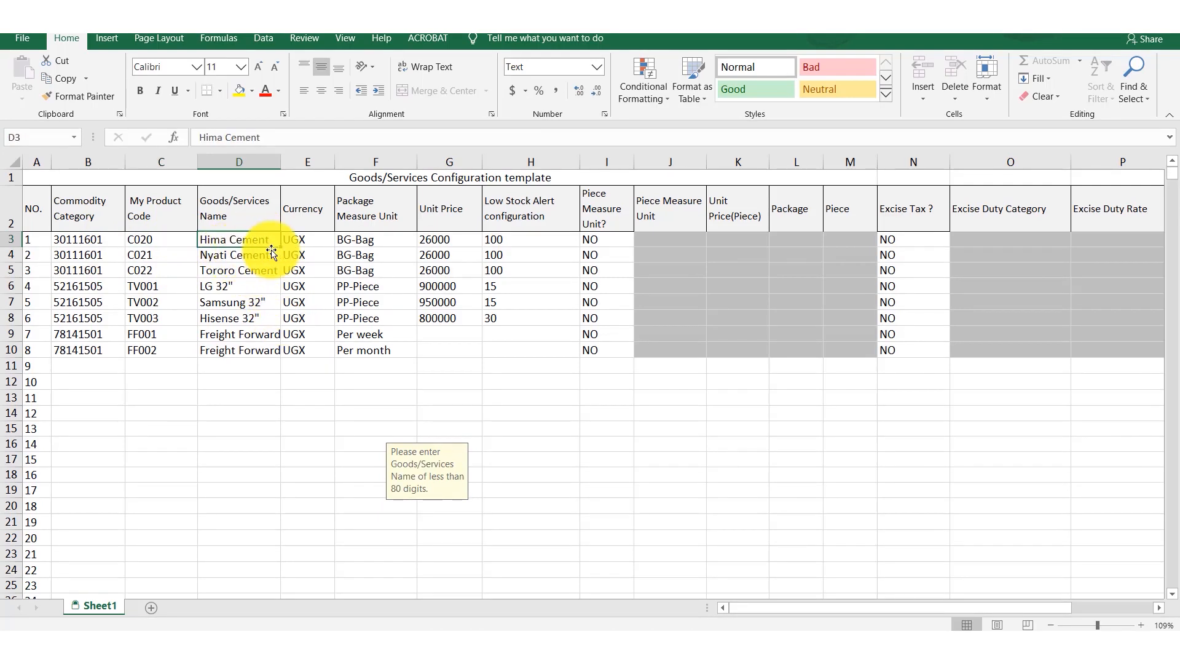
{"action": "left_click", "coordinate": [307, 238]}
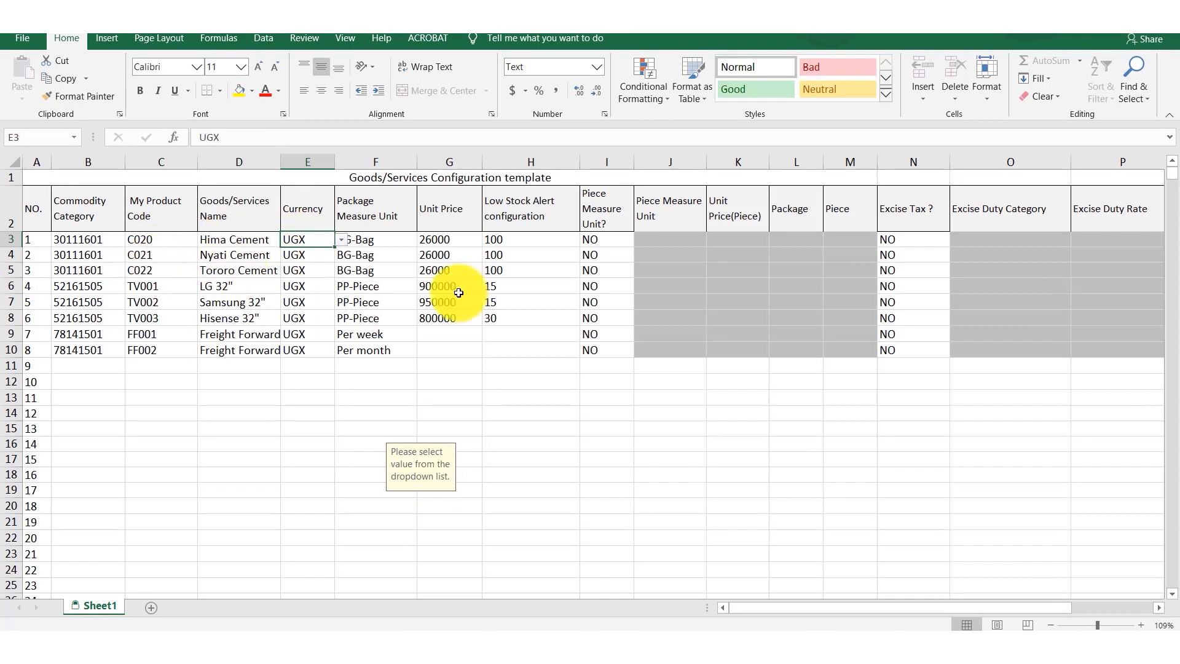
{"action": "left_click", "coordinate": [386, 240]}
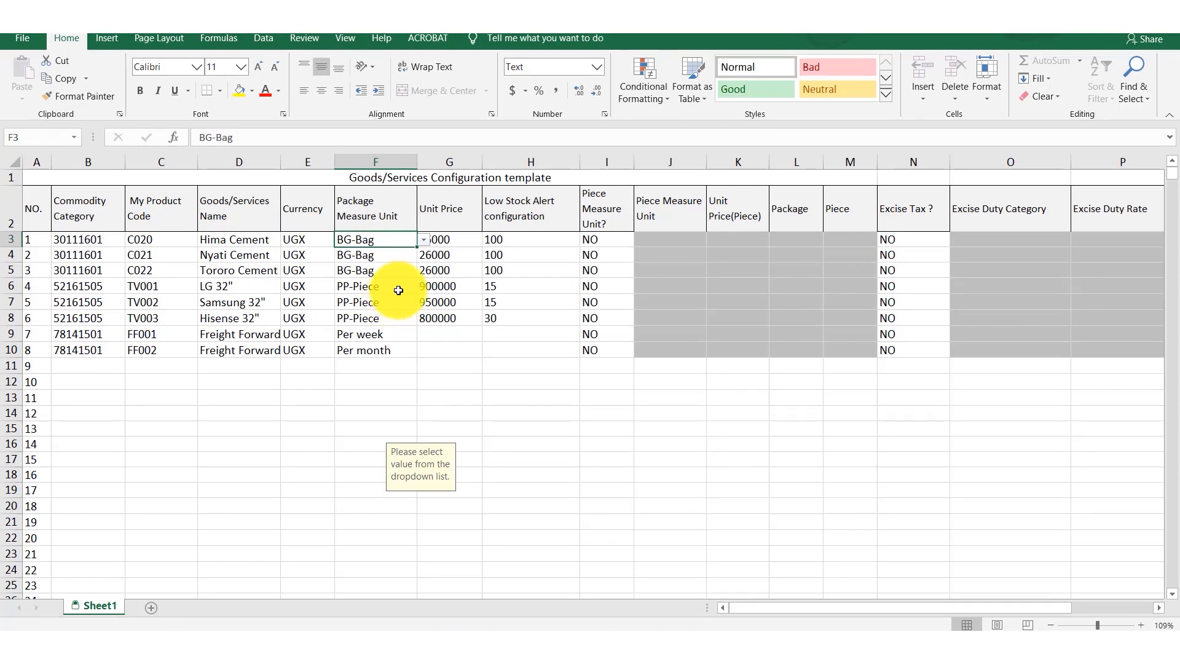
{"action": "left_click", "coordinate": [451, 242]}
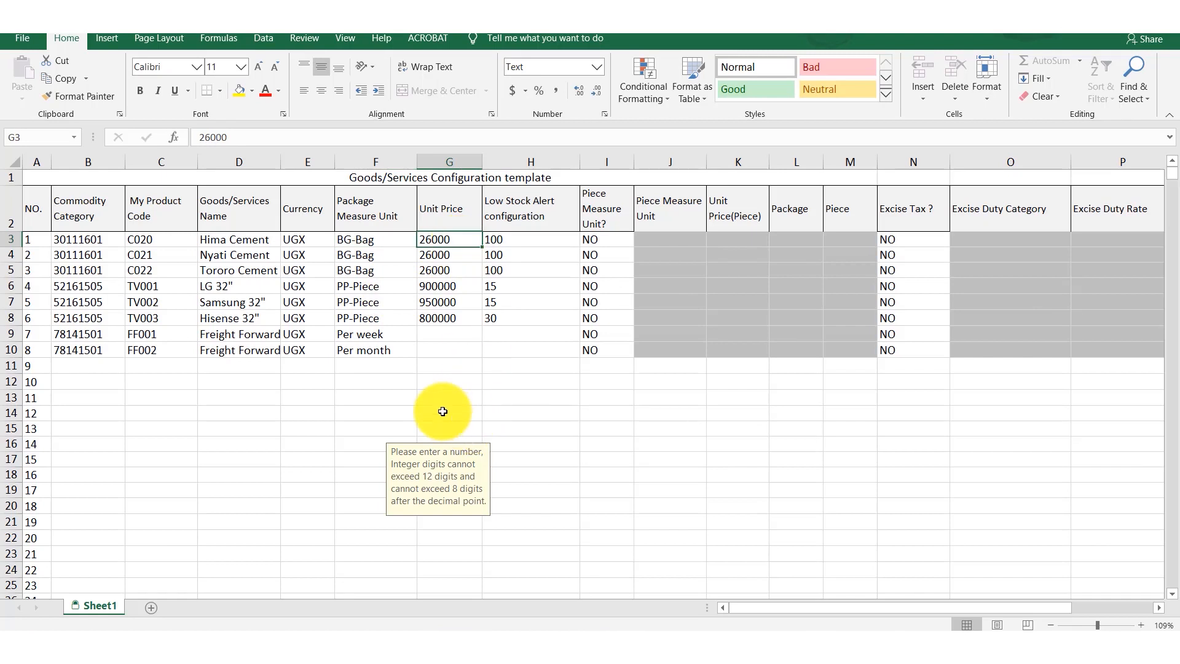
{"action": "left_click", "coordinate": [540, 236]}
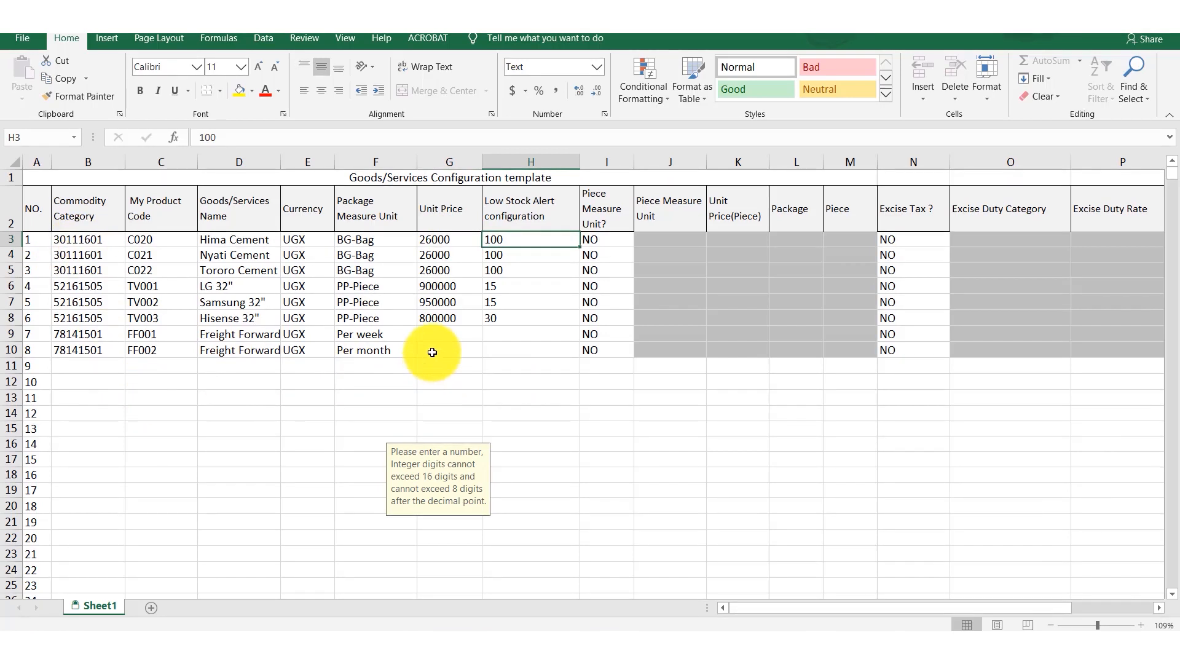
Examine the unit price and low stock alert cells of the two freight forwarding rows
{"action": "left_click", "coordinate": [434, 334]}
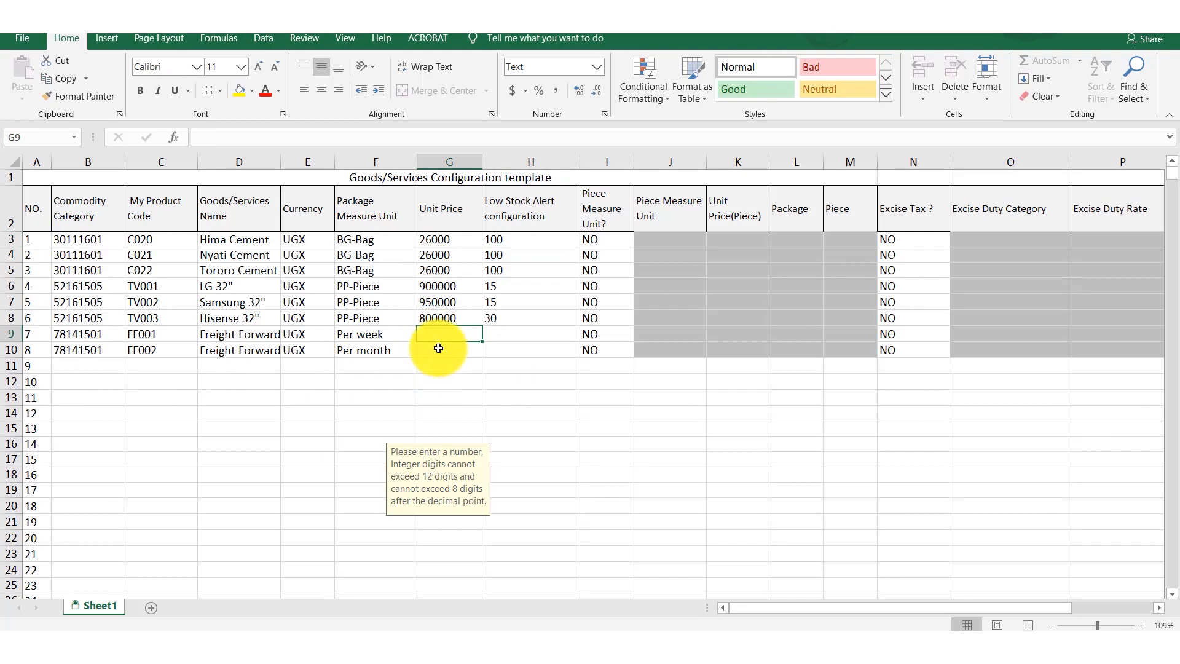
{"action": "left_click", "coordinate": [439, 348]}
{"action": "left_click", "coordinate": [516, 328]}
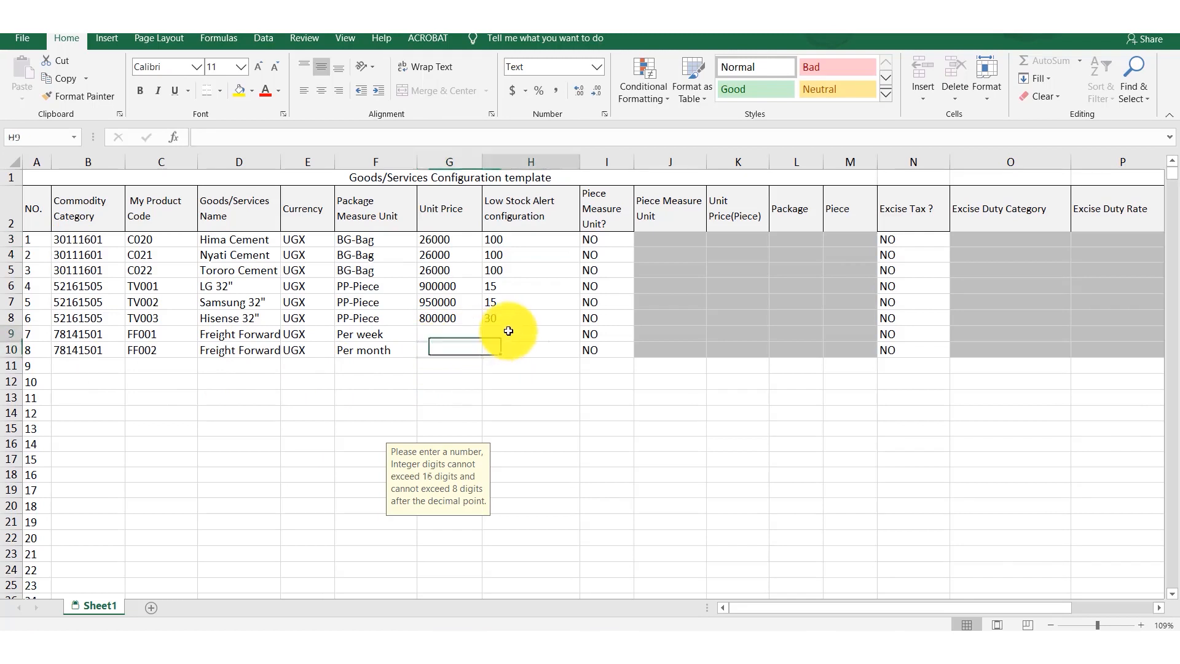
{"action": "left_click", "coordinate": [509, 353]}
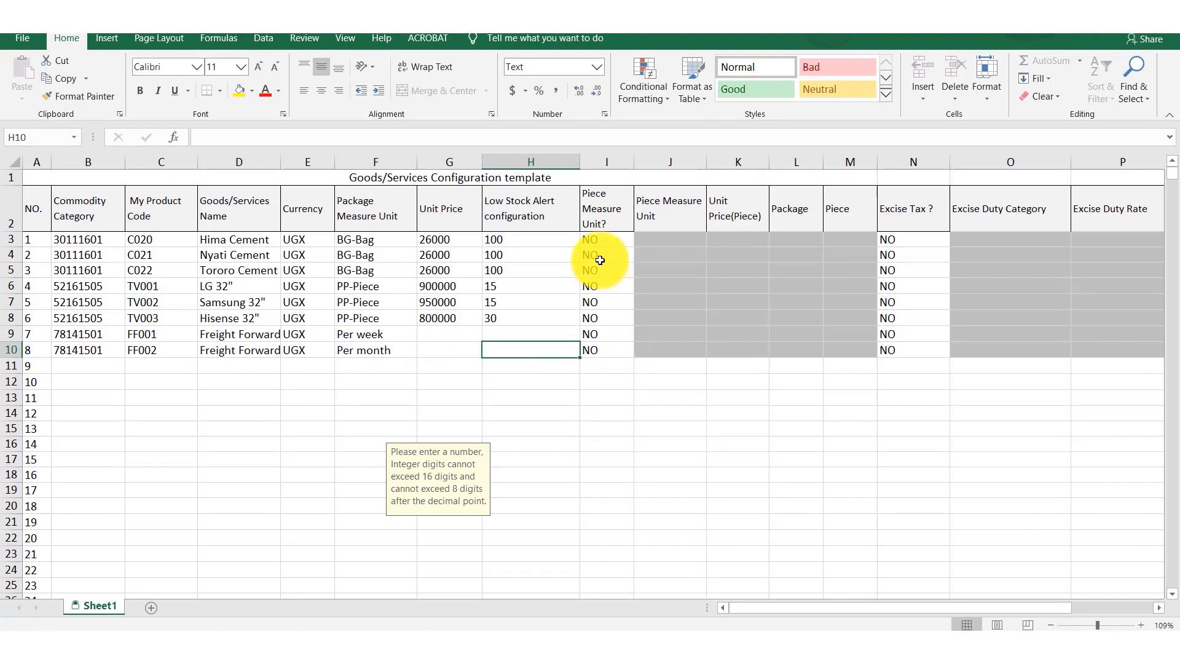
Examine the first row's Piece Measure Unit and Excise Tax entries and the Remarks column
{"action": "left_click", "coordinate": [614, 239]}
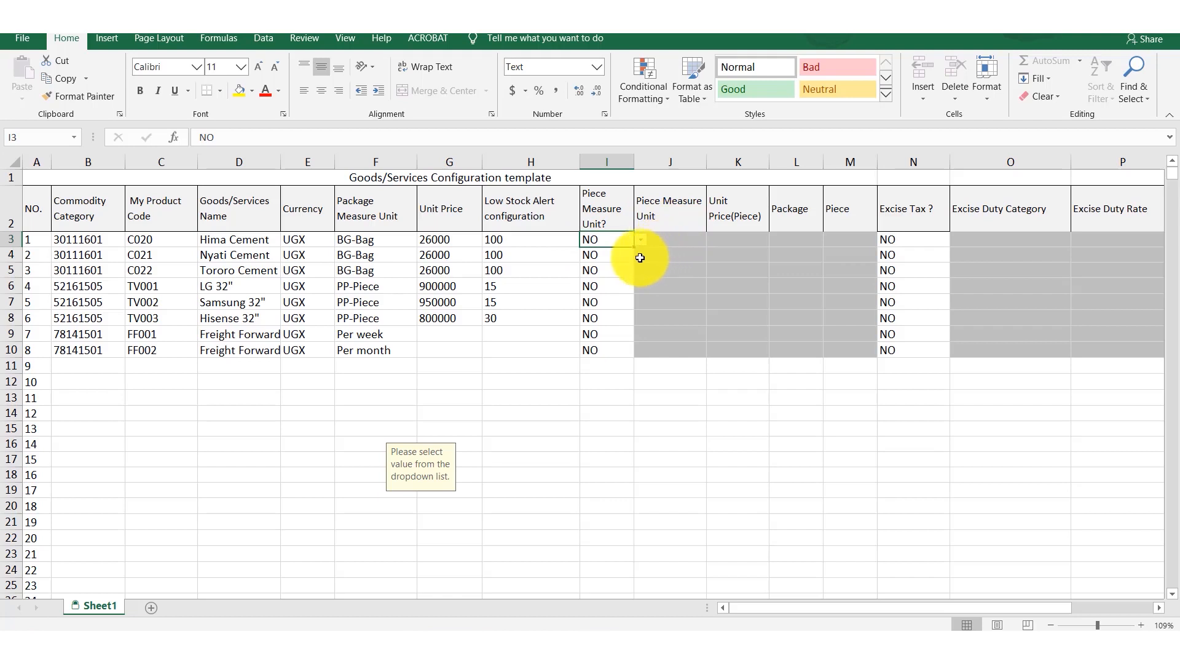
{"action": "left_click", "coordinate": [908, 238]}
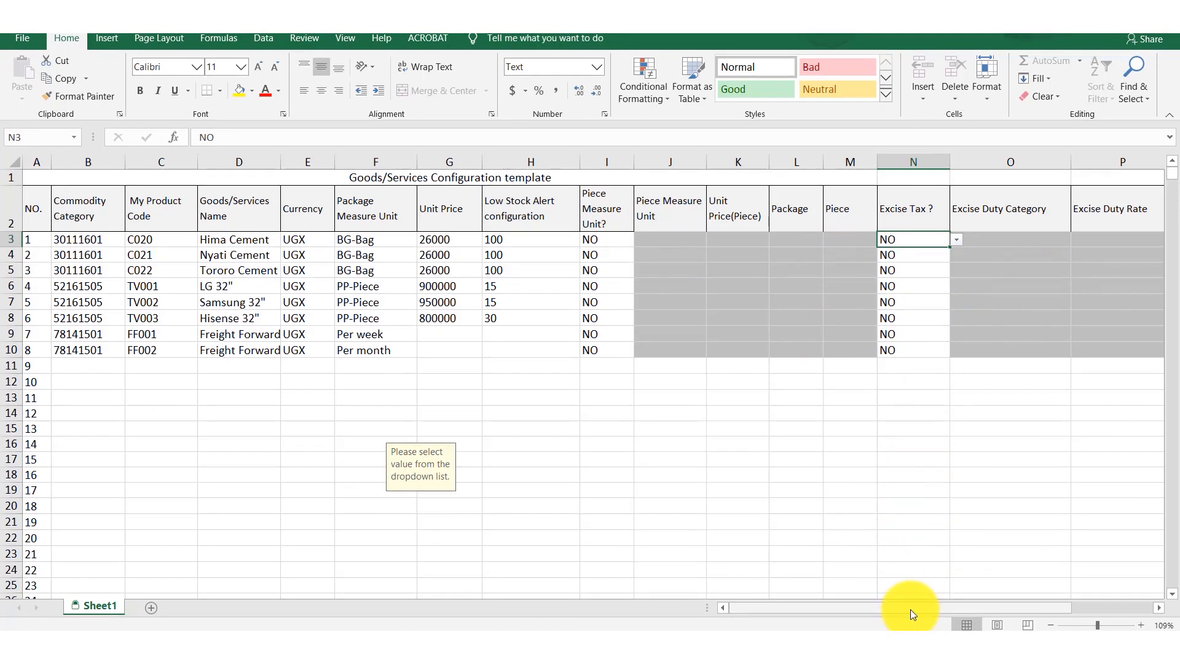
{"action": "left_click_drag", "start_coordinate": [910, 610], "coordinate": [987, 607]}
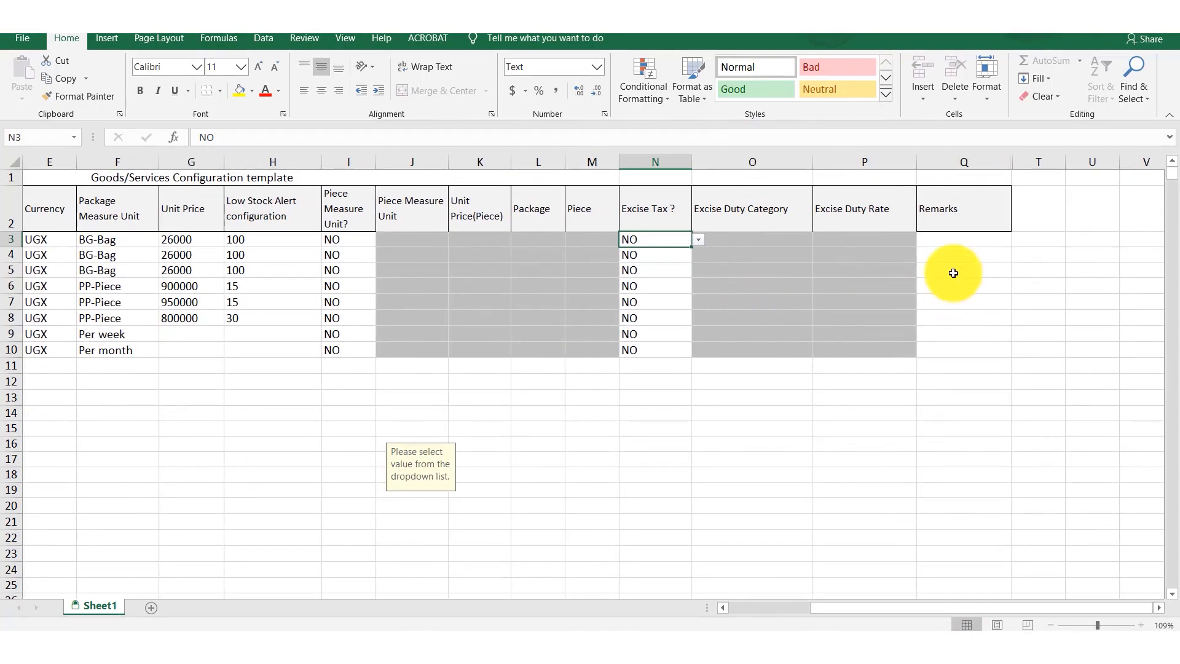
{"action": "left_click", "coordinate": [945, 239]}
{"action": "left_click", "coordinate": [947, 256]}
{"action": "left_click", "coordinate": [954, 286]}
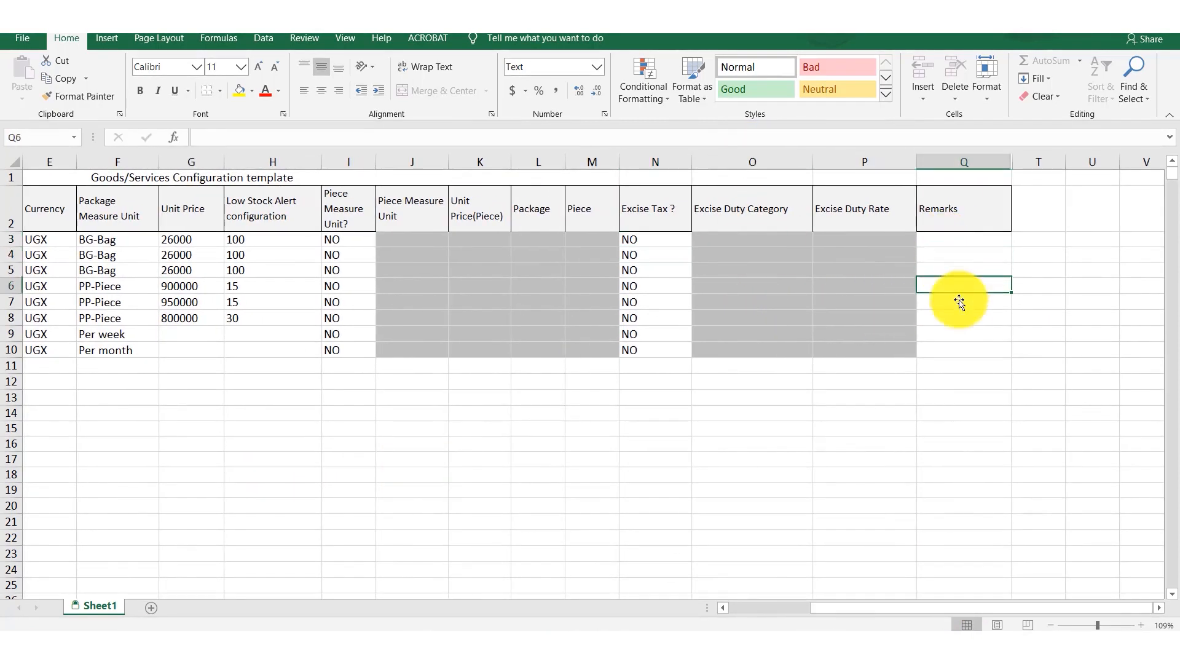
{"action": "left_click_drag", "start_coordinate": [1049, 609], "coordinate": [768, 592]}
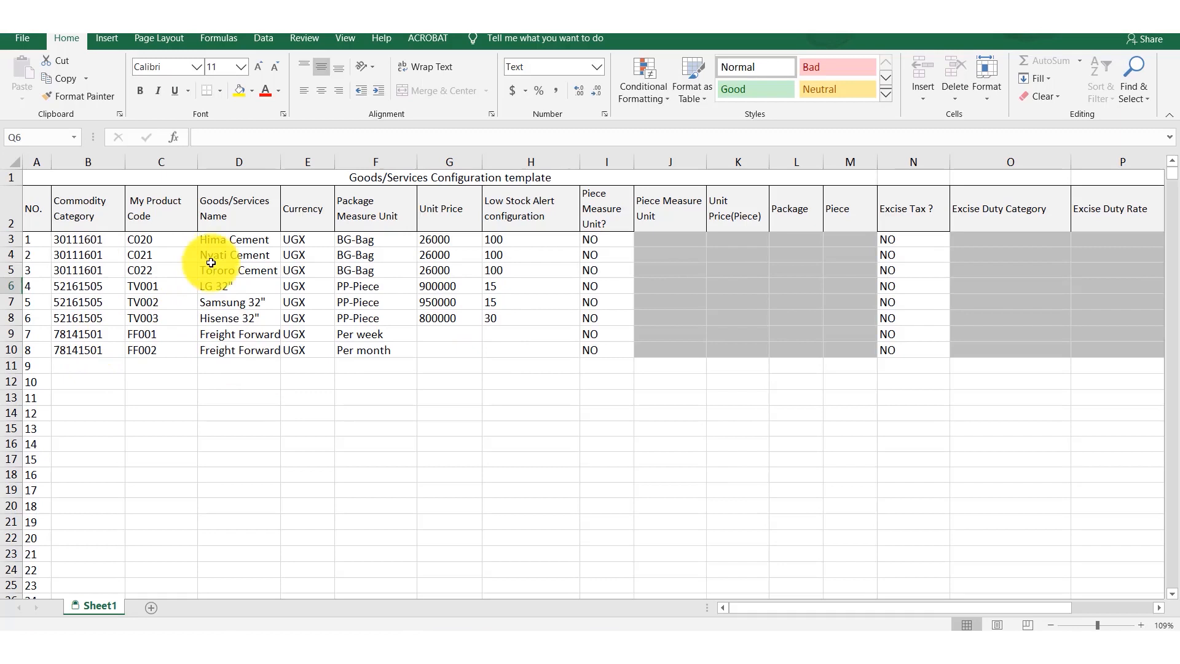
Compare the commodity category codes of the three cement rows with their goods names
{"action": "left_click_drag", "start_coordinate": [122, 245], "coordinate": [116, 271]}
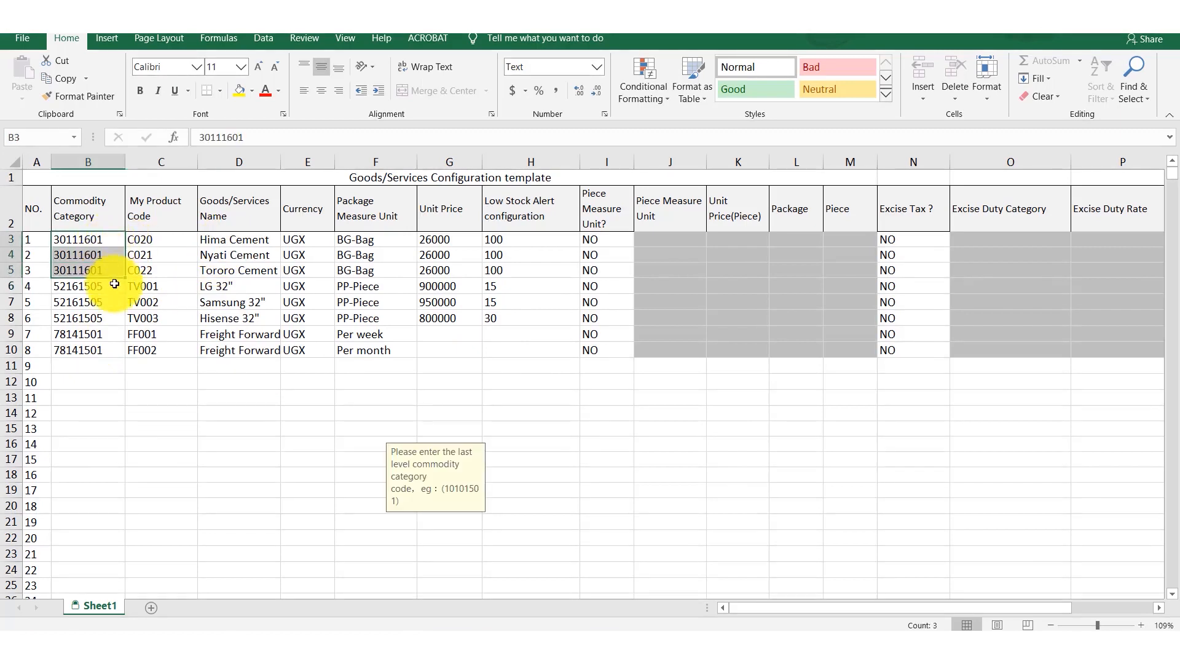
{"action": "left_click", "coordinate": [234, 239]}
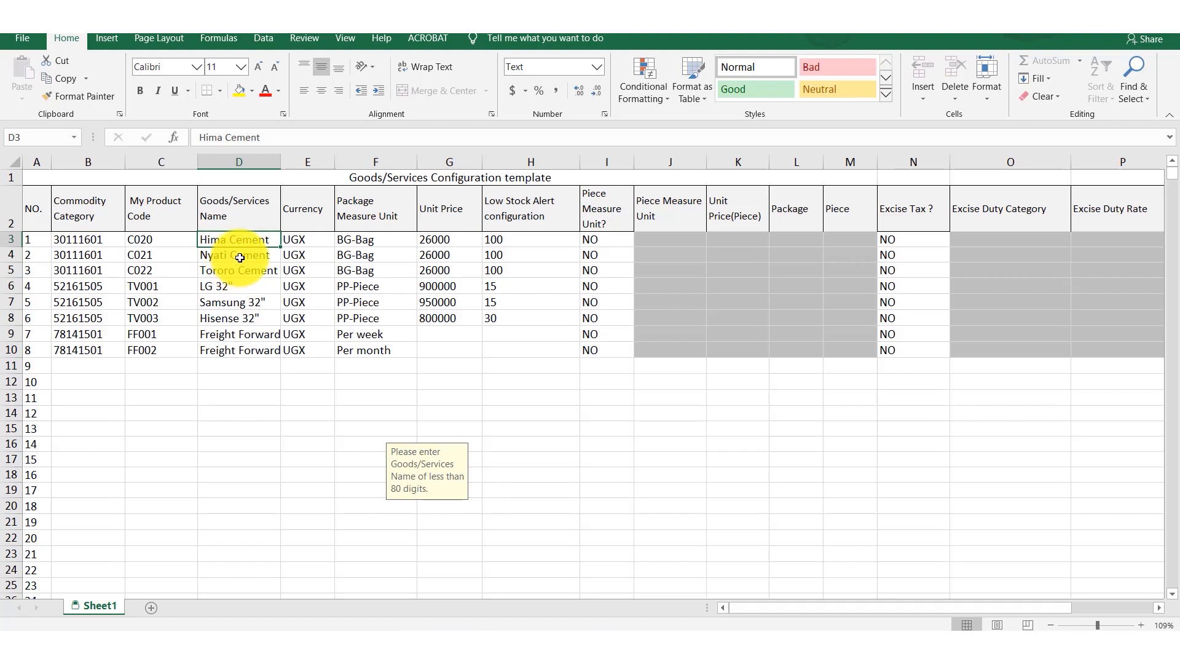
{"action": "left_click", "coordinate": [240, 258]}
{"action": "left_click", "coordinate": [236, 275]}
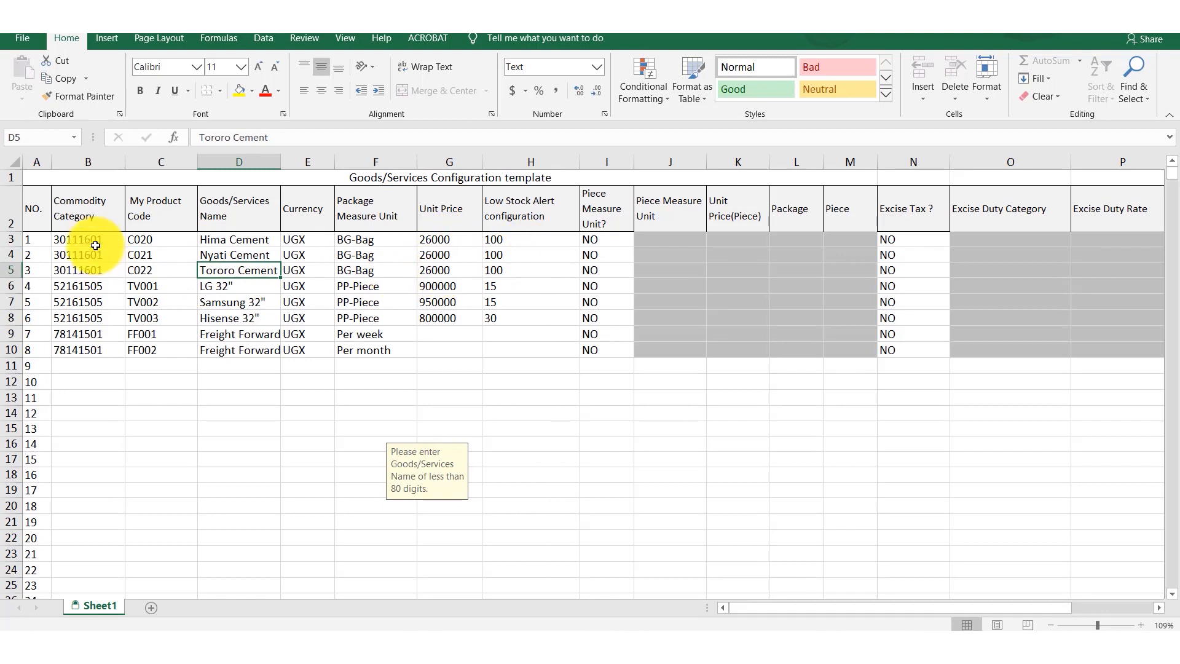
{"action": "left_click_drag", "start_coordinate": [93, 238], "coordinate": [92, 269]}
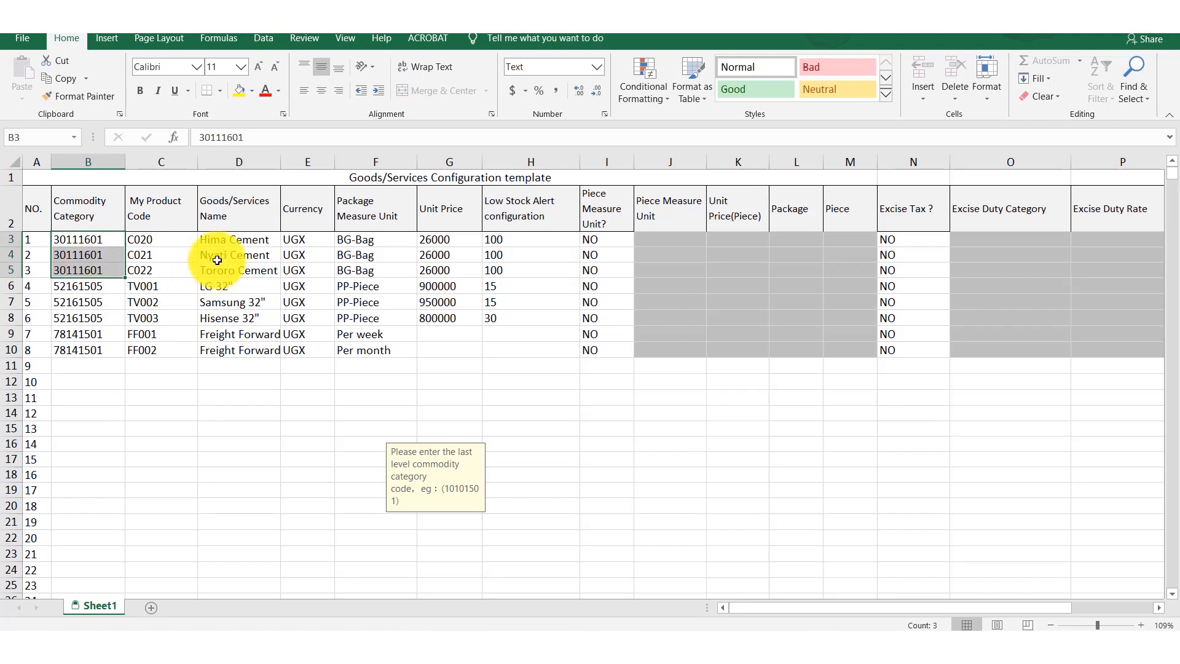
{"action": "left_click_drag", "start_coordinate": [222, 240], "coordinate": [222, 271]}
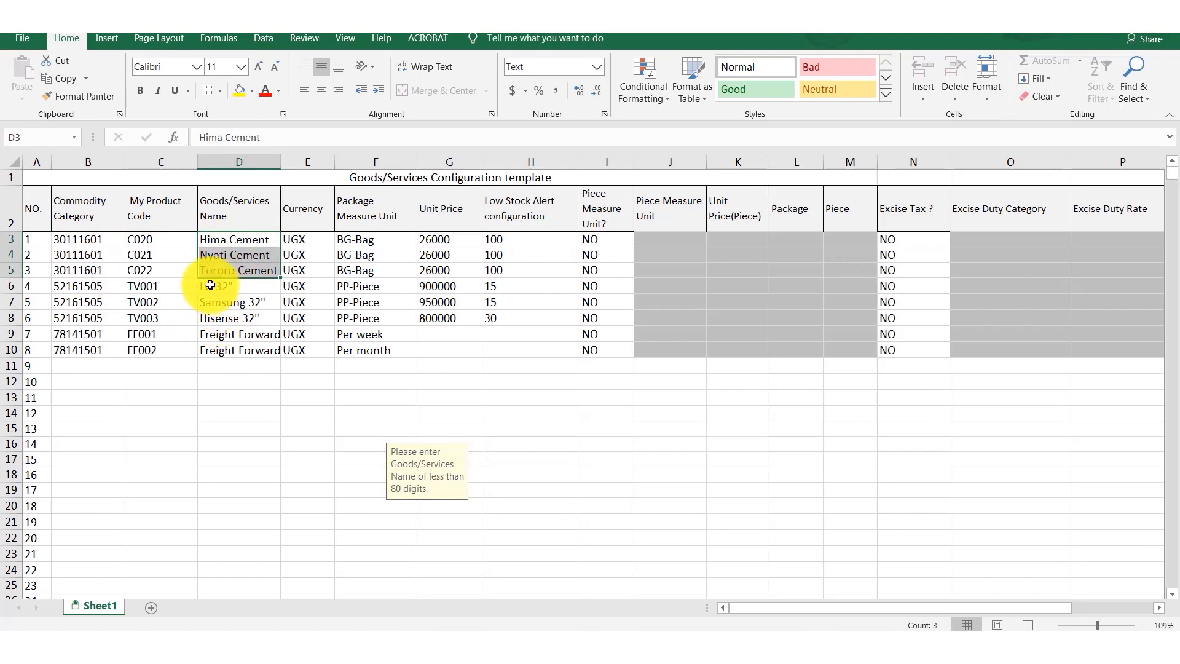
Review the commodity categories, names, unit prices and low stock alerts of the three television rows
{"action": "left_click_drag", "start_coordinate": [115, 284], "coordinate": [106, 318]}
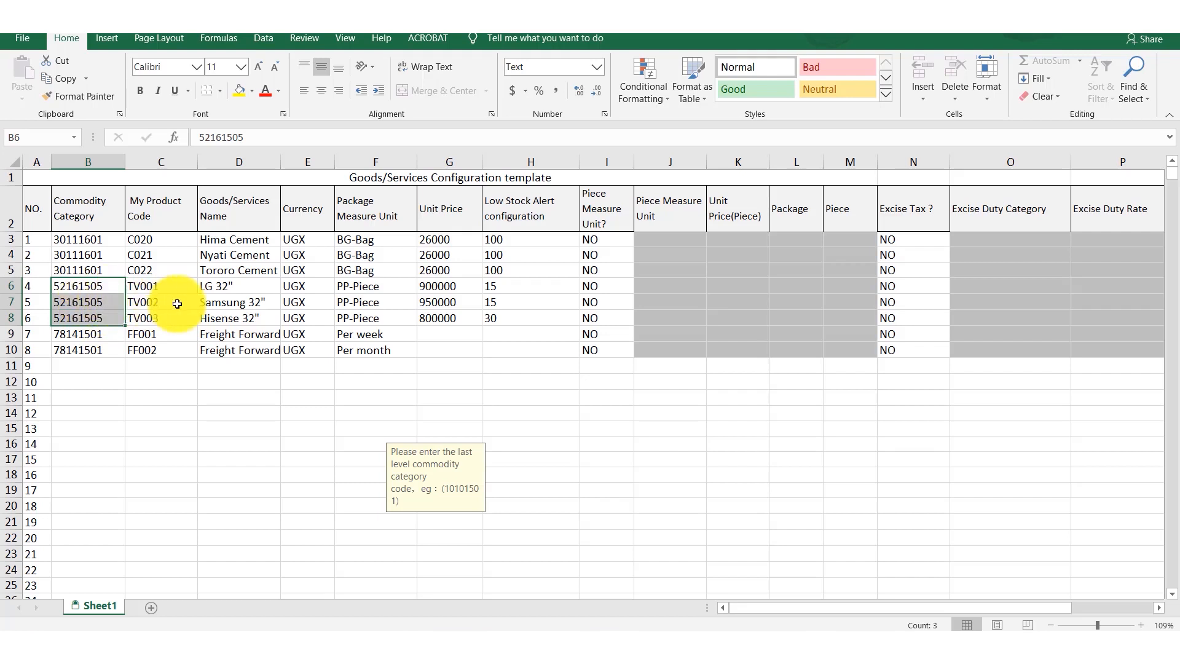
{"action": "left_click_drag", "start_coordinate": [241, 286], "coordinate": [241, 314]}
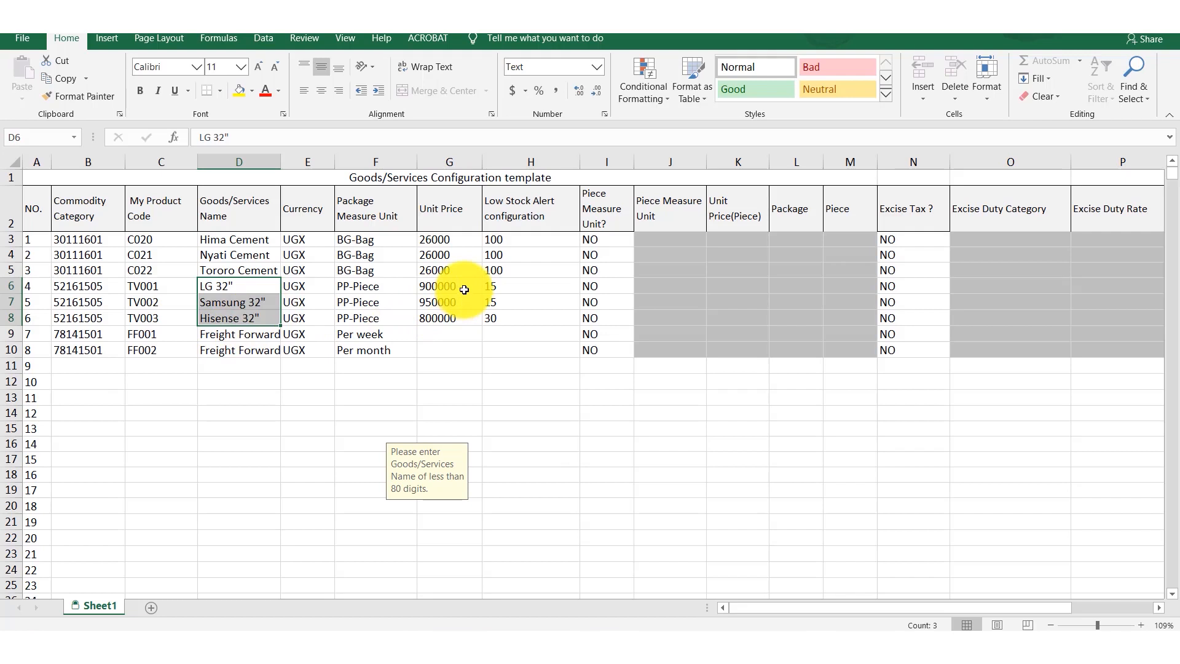
{"action": "left_click_drag", "start_coordinate": [466, 284], "coordinate": [467, 317]}
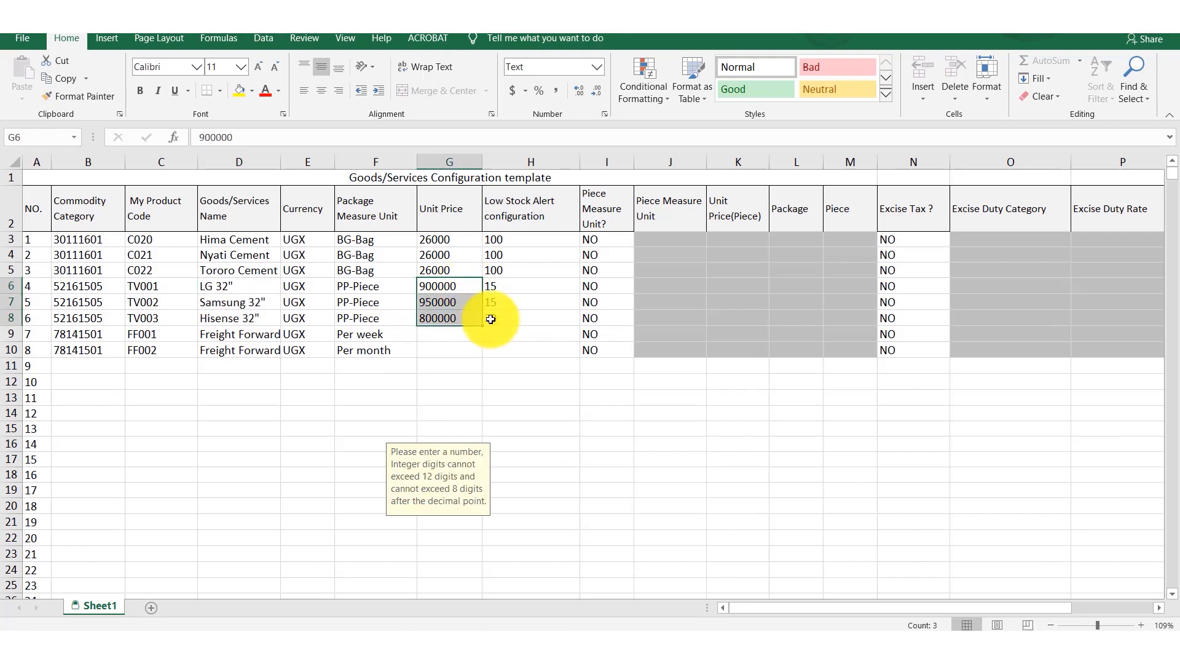
{"action": "left_click_drag", "start_coordinate": [534, 291], "coordinate": [535, 315]}
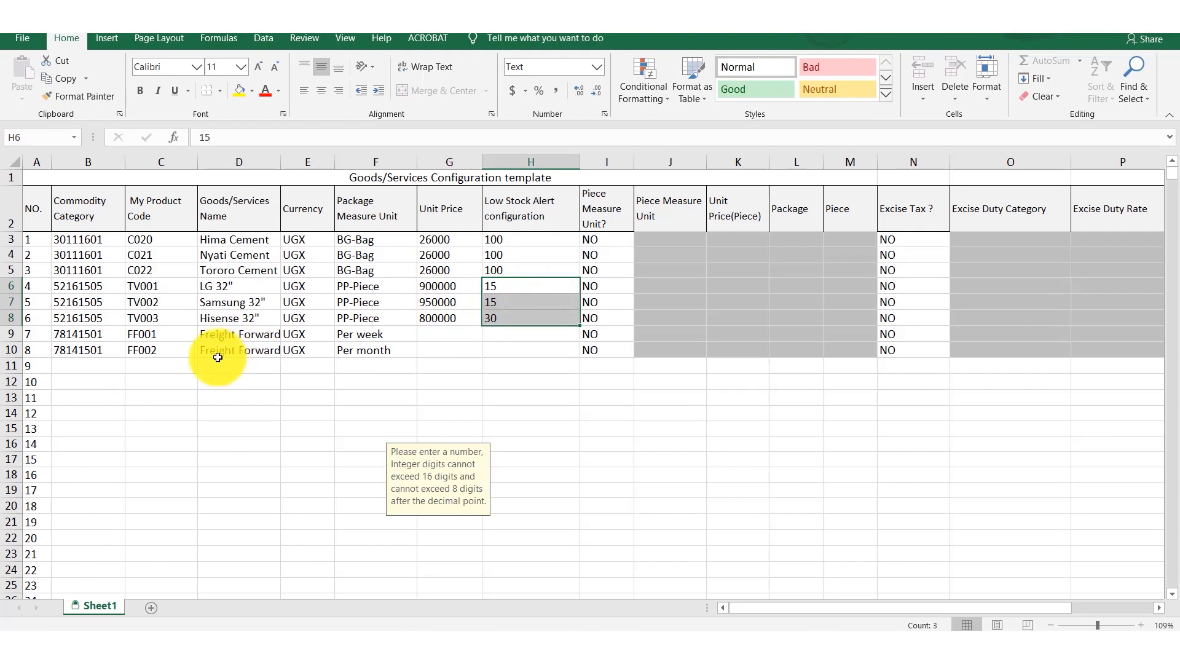
Review the freight forwarding rows' names, commodity categories, product codes and measure units, then check the goods' low stock alerts
{"action": "left_click", "coordinate": [226, 334]}
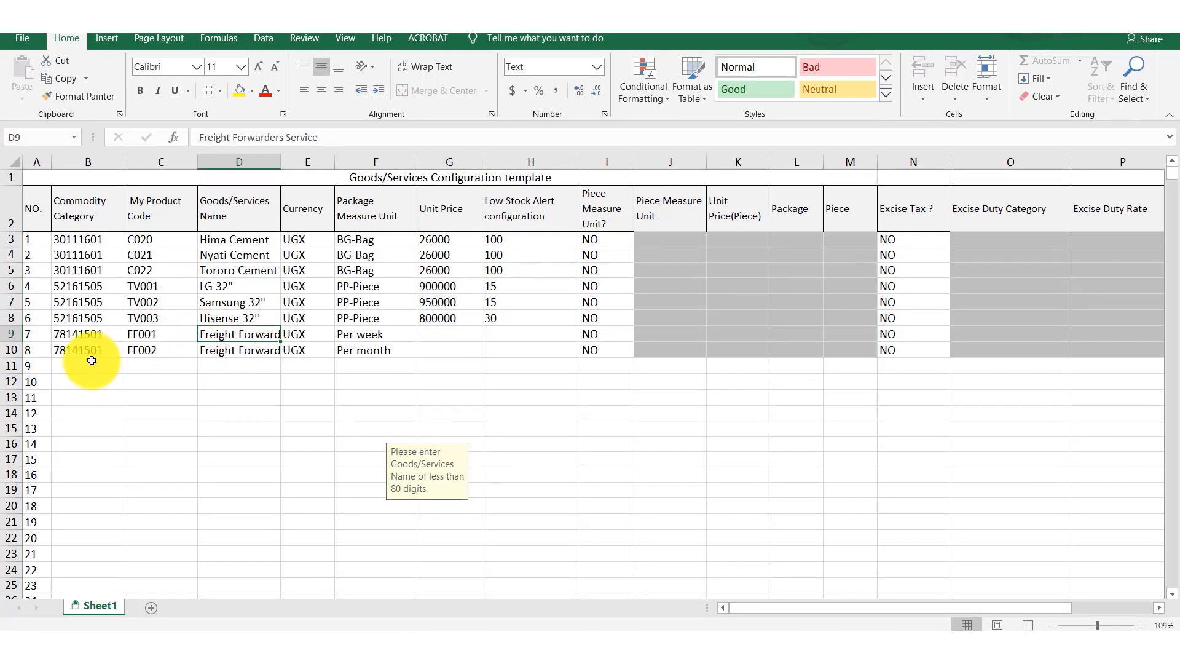
{"action": "left_click_drag", "start_coordinate": [110, 335], "coordinate": [94, 355]}
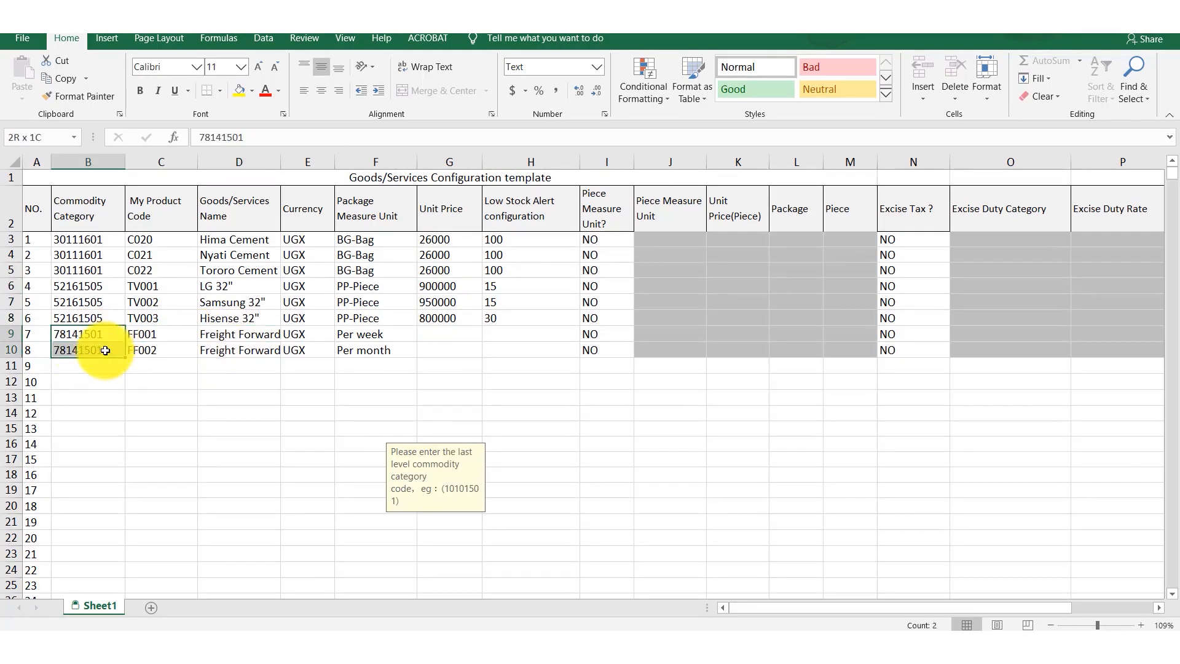
{"action": "left_click", "coordinate": [228, 351]}
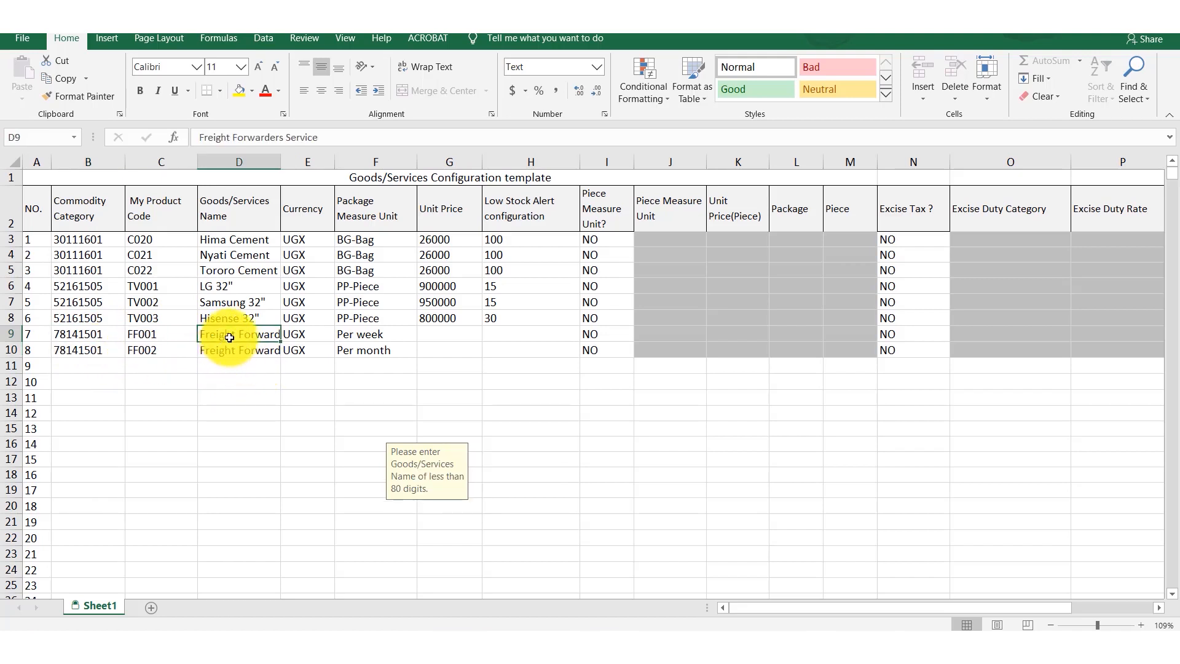
{"action": "left_click", "coordinate": [151, 337]}
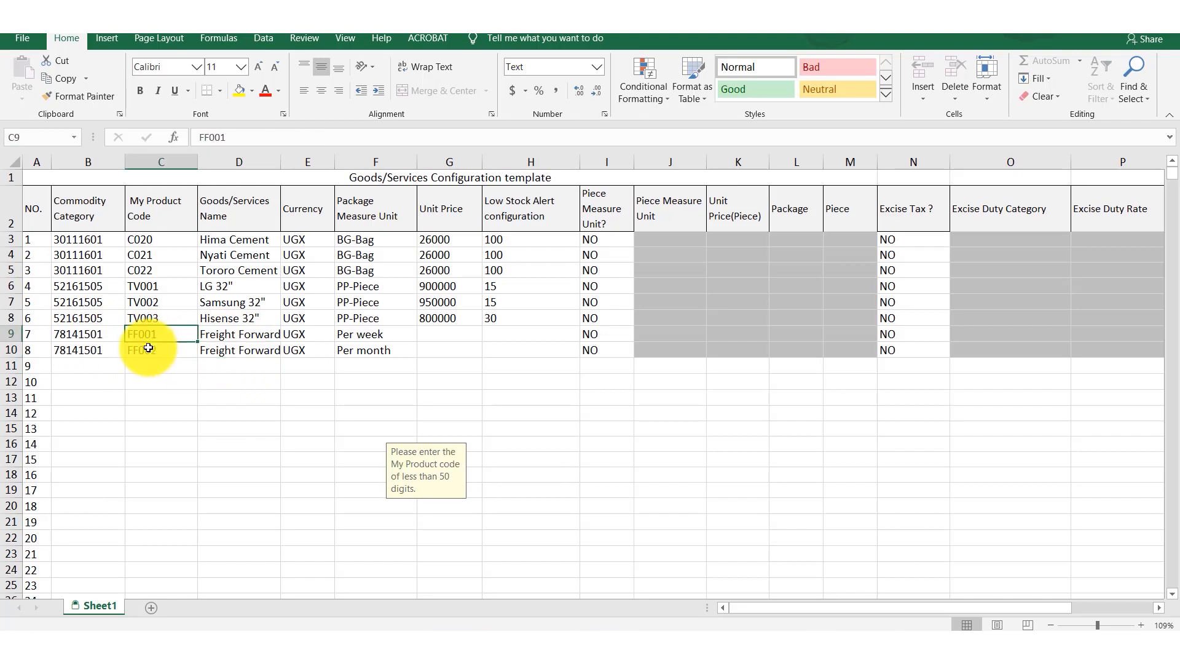
{"action": "left_click", "coordinate": [152, 353]}
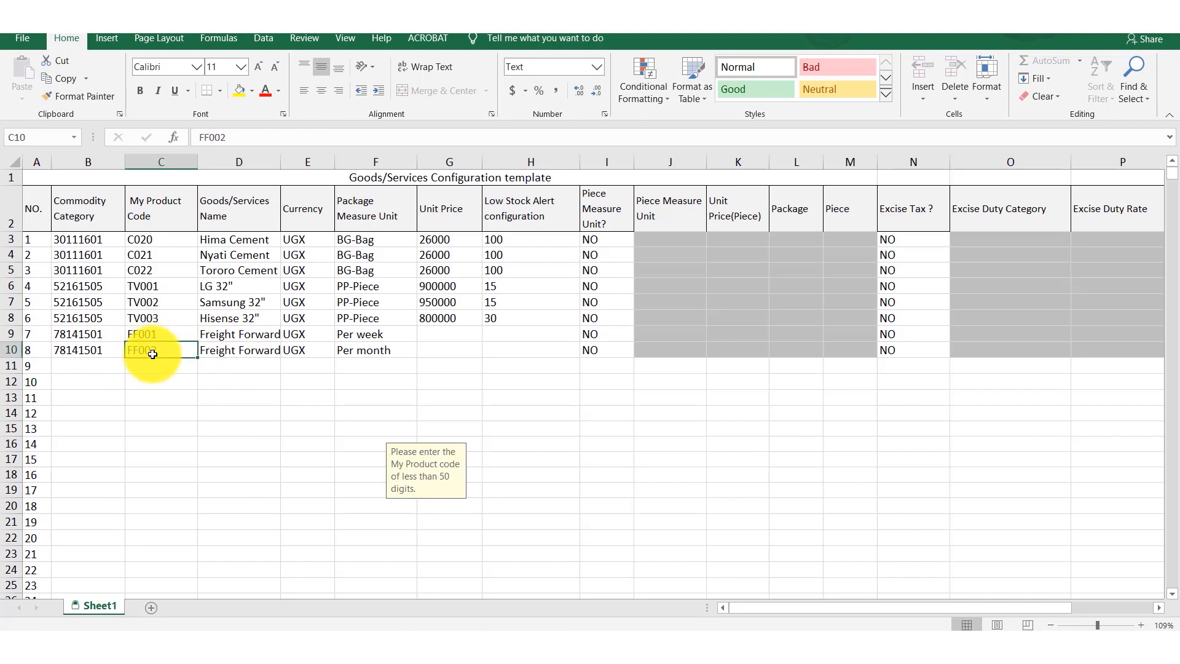
{"action": "left_click", "coordinate": [391, 333]}
{"action": "left_click", "coordinate": [387, 353]}
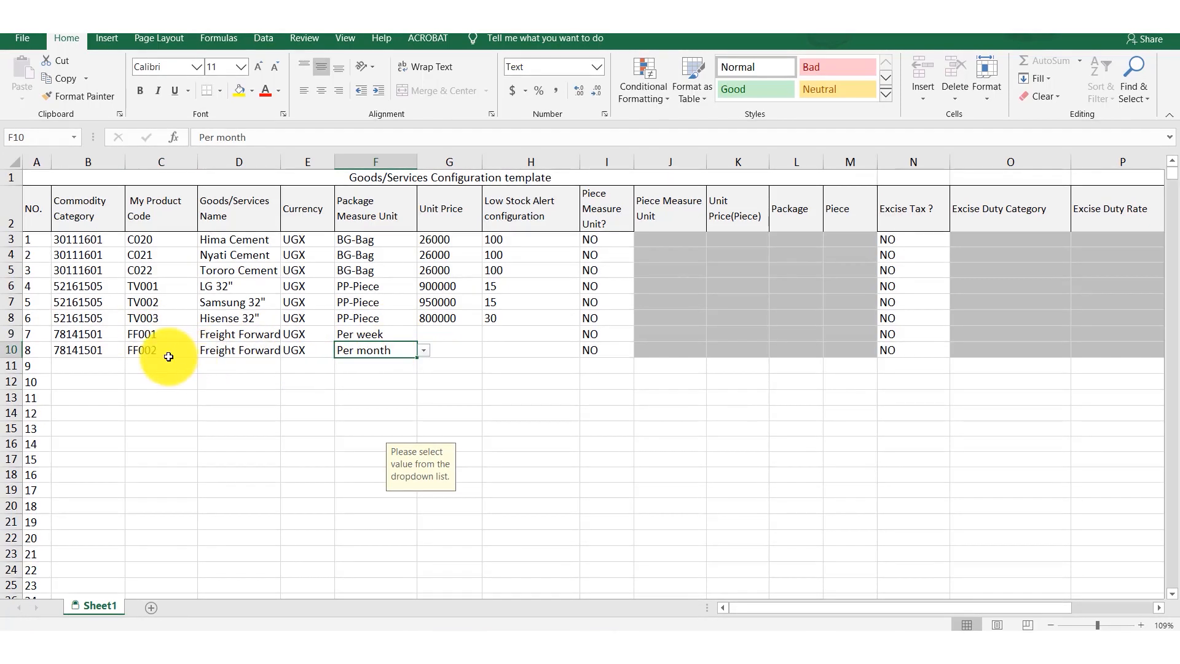
{"action": "left_click", "coordinate": [529, 305]}
{"action": "left_click", "coordinate": [523, 274]}
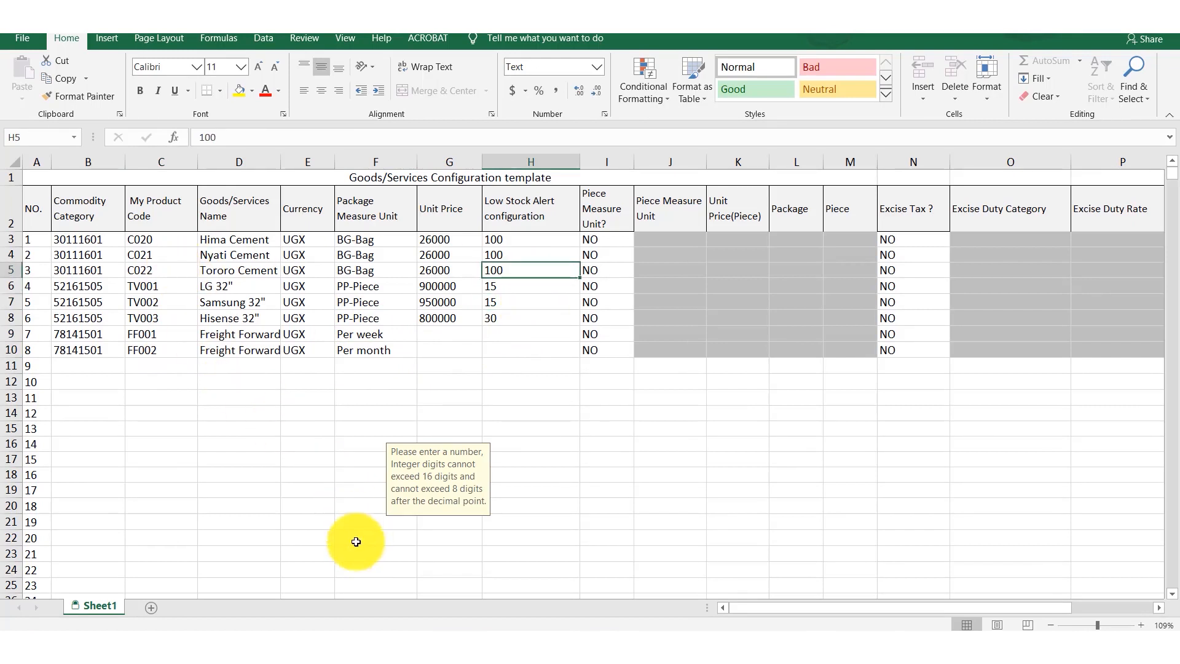
Switch to EFRIS in the browser and discard the open commodity category selection and the blank Add Product Code form
{"action": "left_click", "coordinate": [350, 645]}
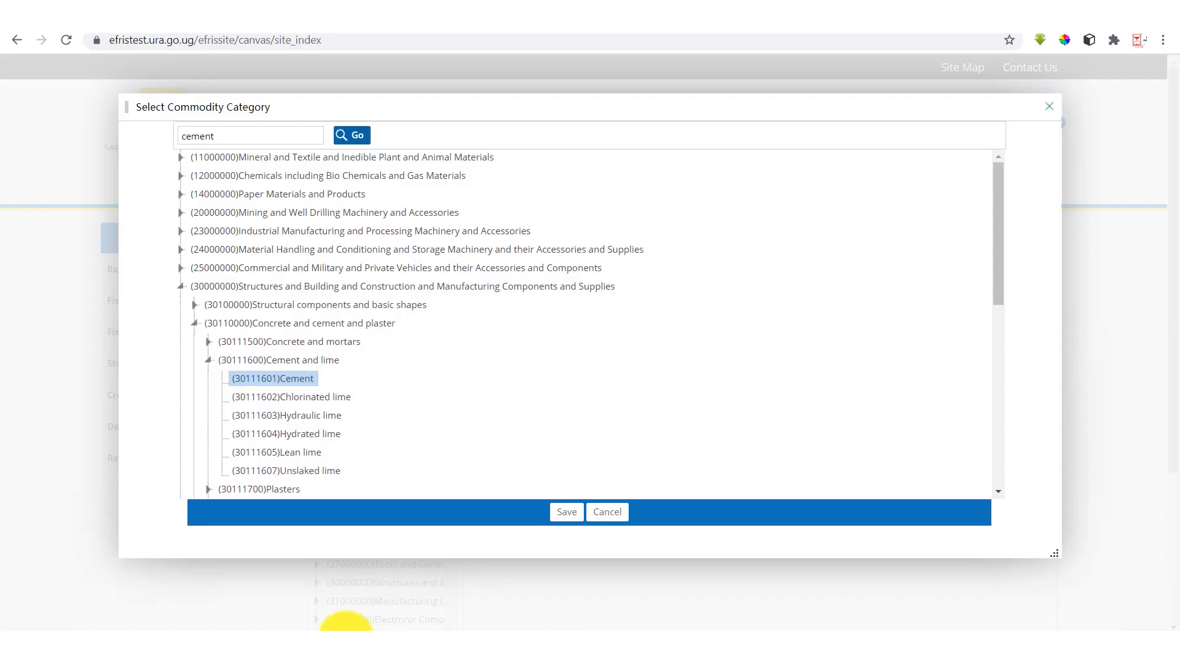
{"action": "left_click", "coordinate": [623, 517]}
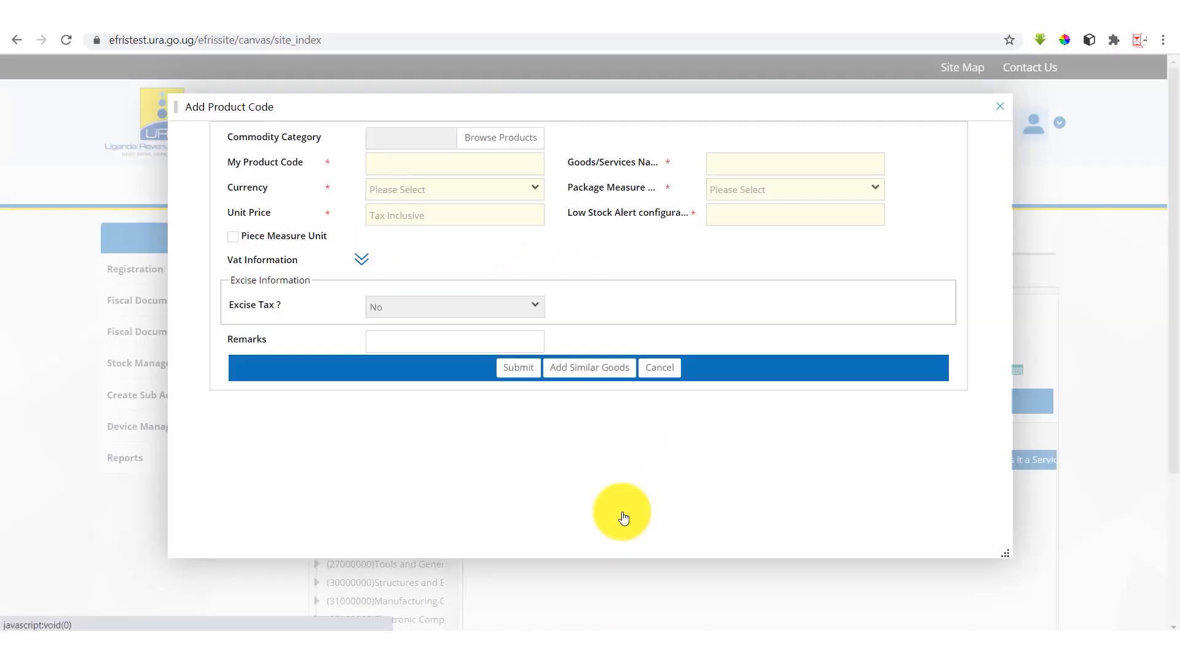
{"action": "left_click", "coordinate": [656, 374]}
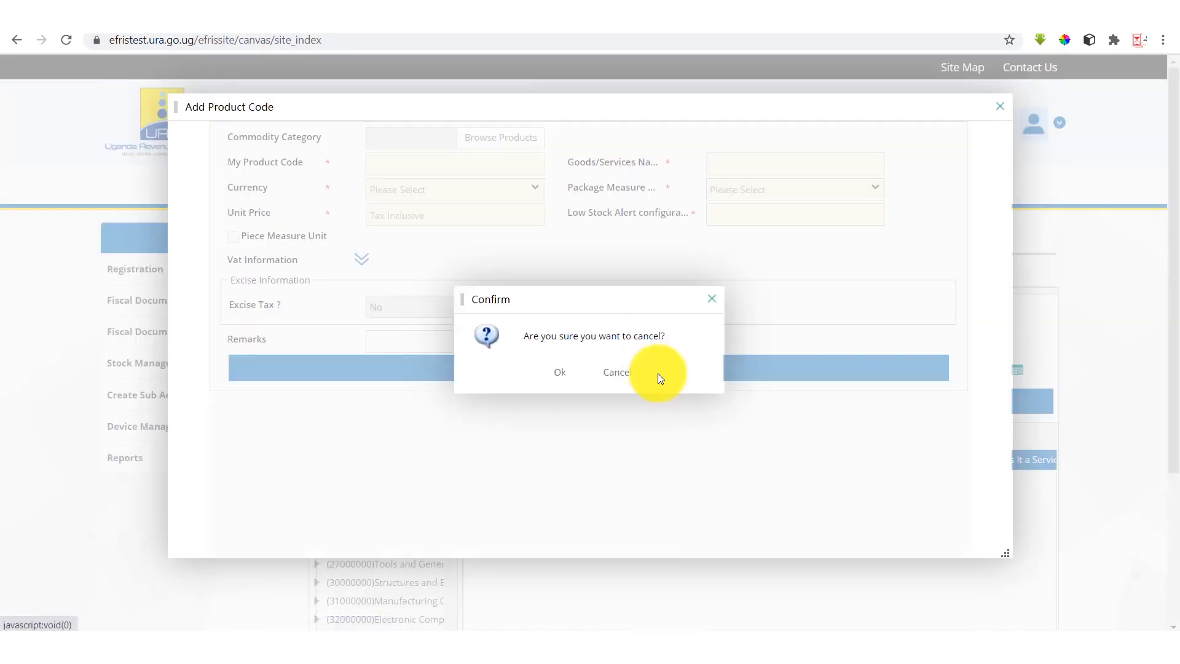
{"action": "left_click", "coordinate": [561, 371]}
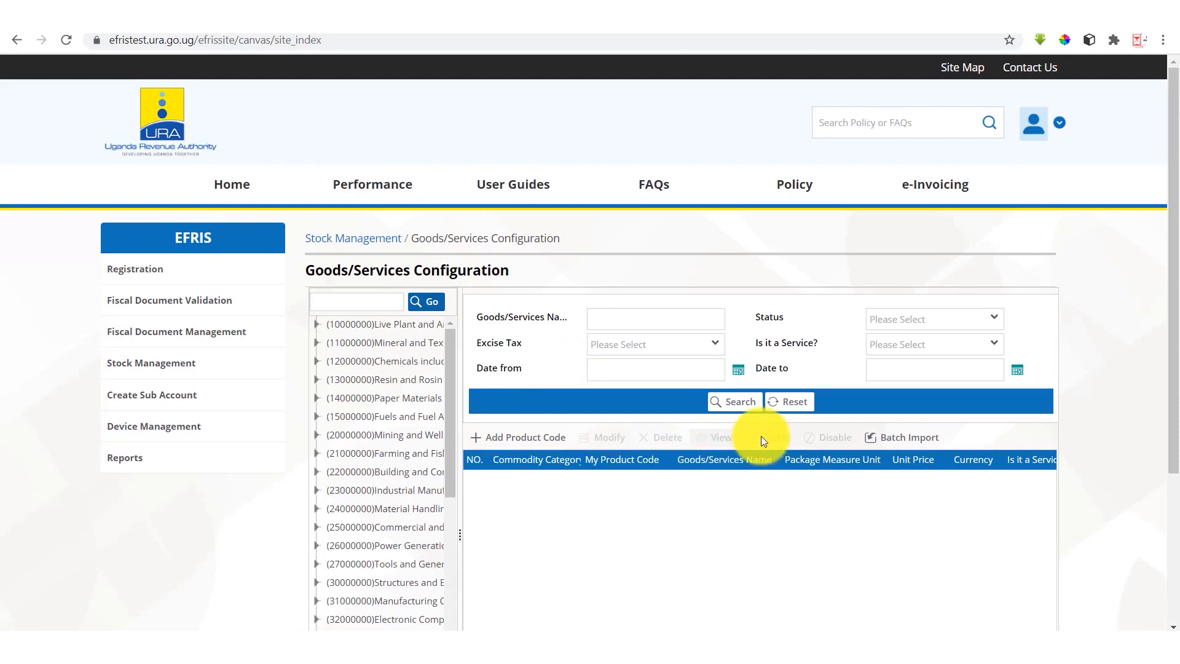
Start a batch import of goods and choose the filled-in commodity maintenance import template from the EFRIS folder on the Desktop
{"action": "left_click", "coordinate": [910, 439]}
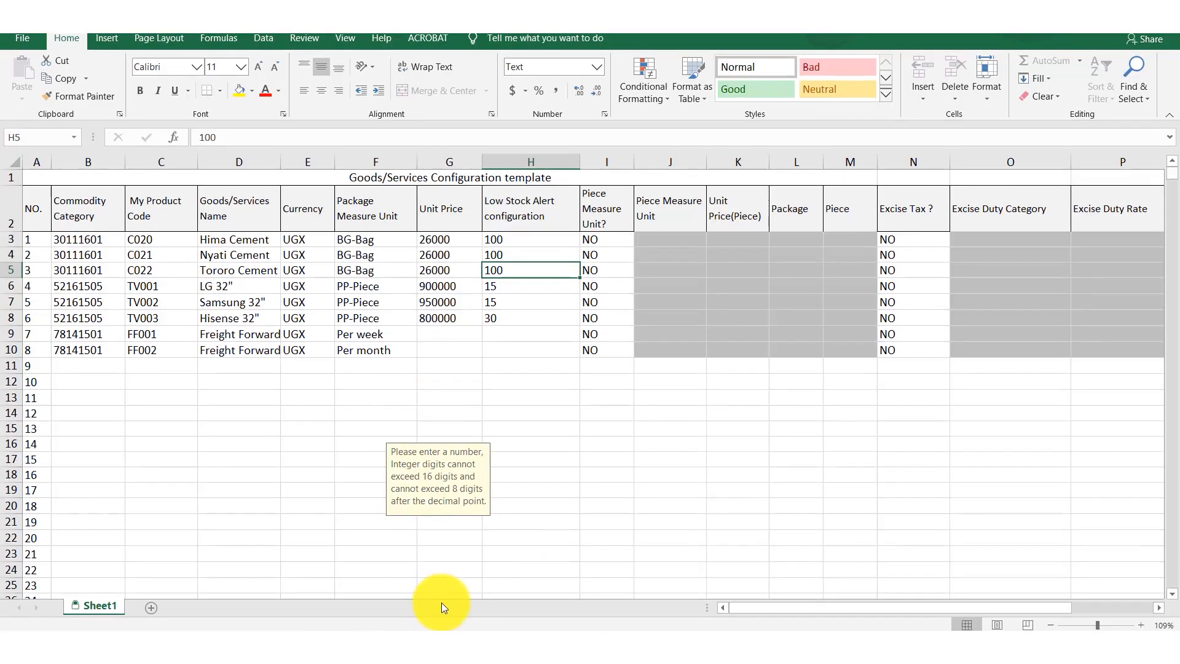
{"action": "left_click", "coordinate": [350, 648]}
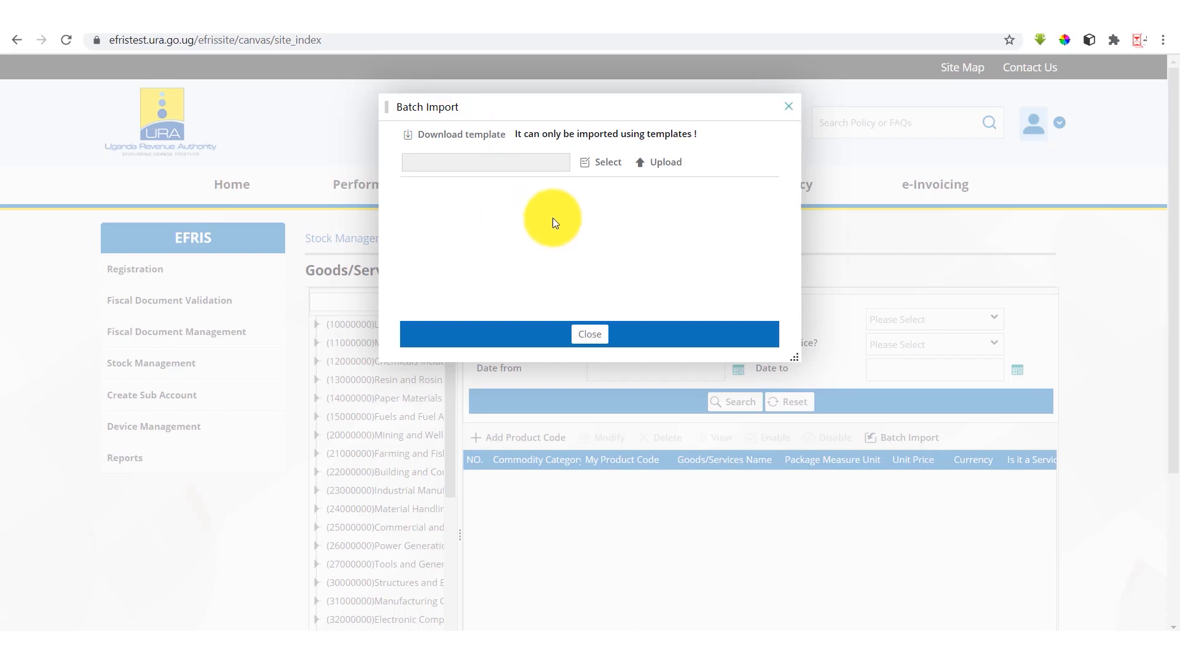
{"action": "left_click", "coordinate": [605, 167]}
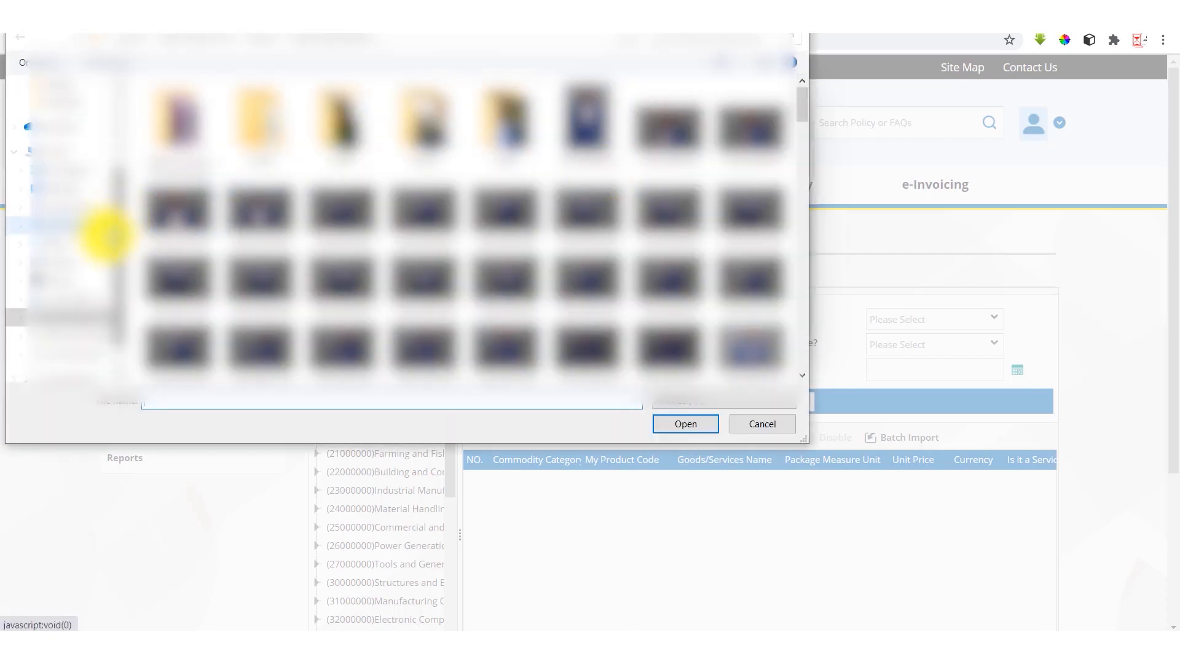
{"action": "left_click", "coordinate": [87, 86]}
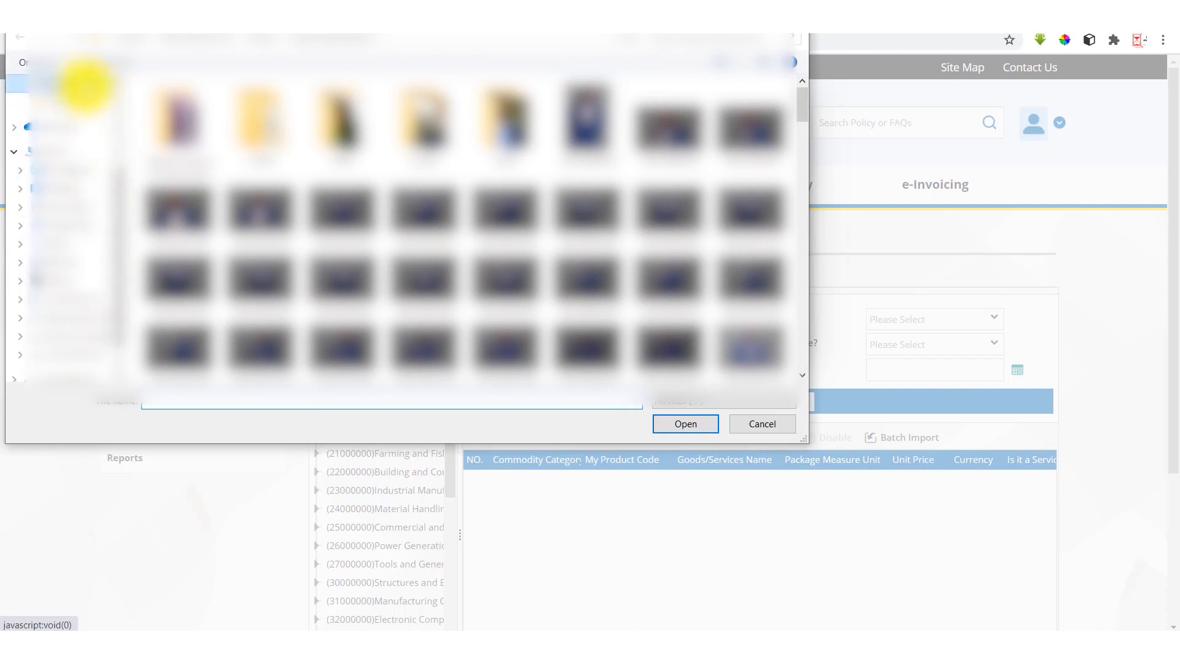
{"action": "double_click", "coordinate": [271, 114]}
{"action": "left_click", "coordinate": [276, 115]}
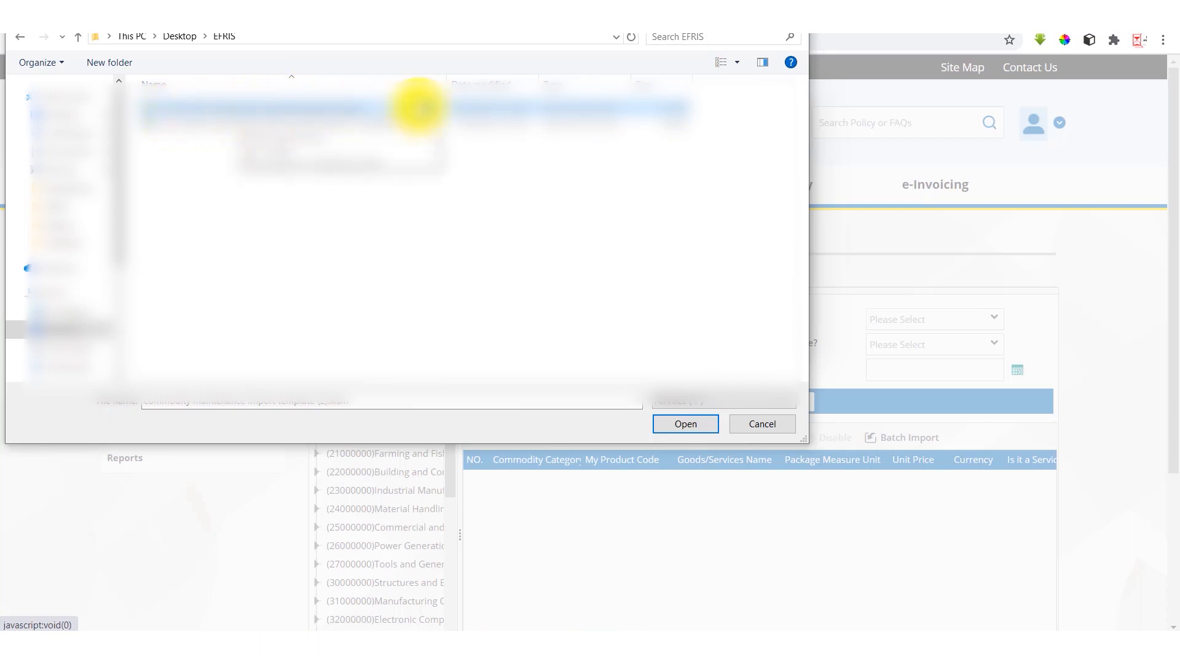
{"action": "left_click", "coordinate": [688, 425]}
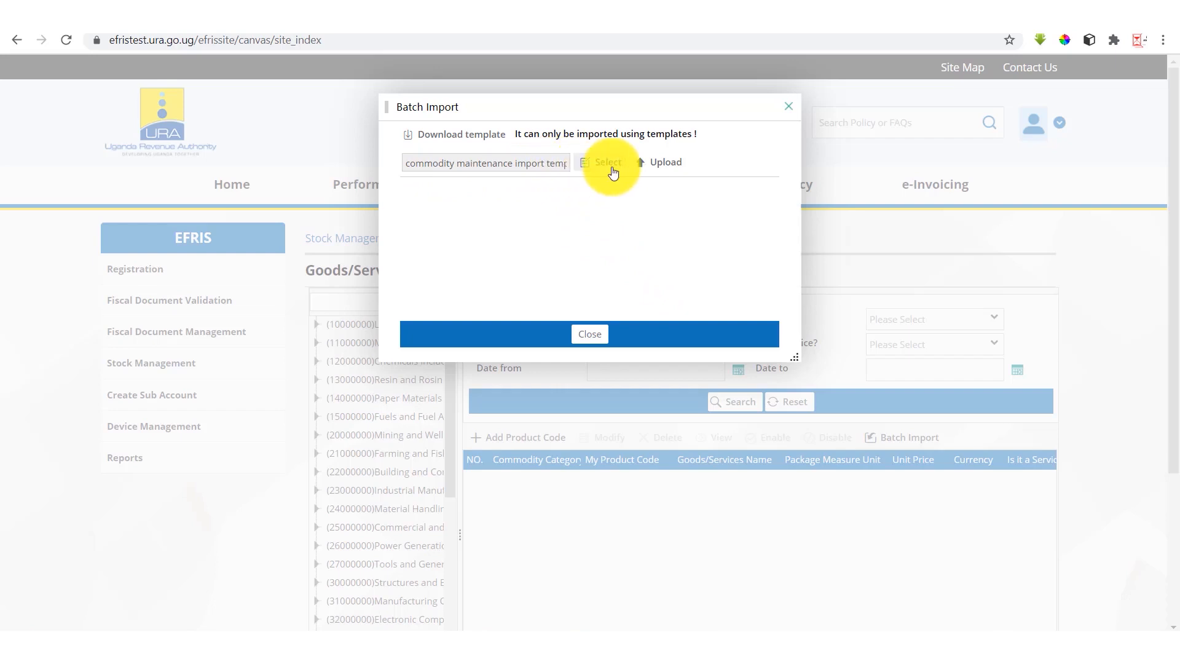
Upload the selected template file, confirm the upload, and close the Batch Import dialog
{"action": "left_click", "coordinate": [666, 163]}
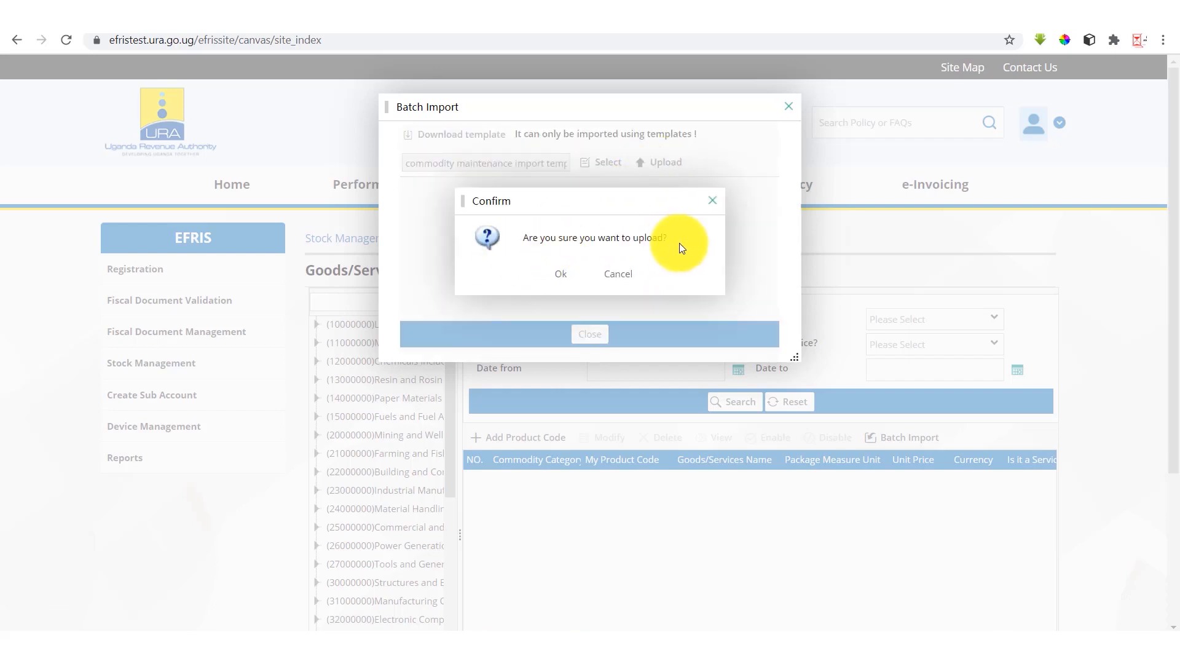
{"action": "left_click", "coordinate": [563, 275]}
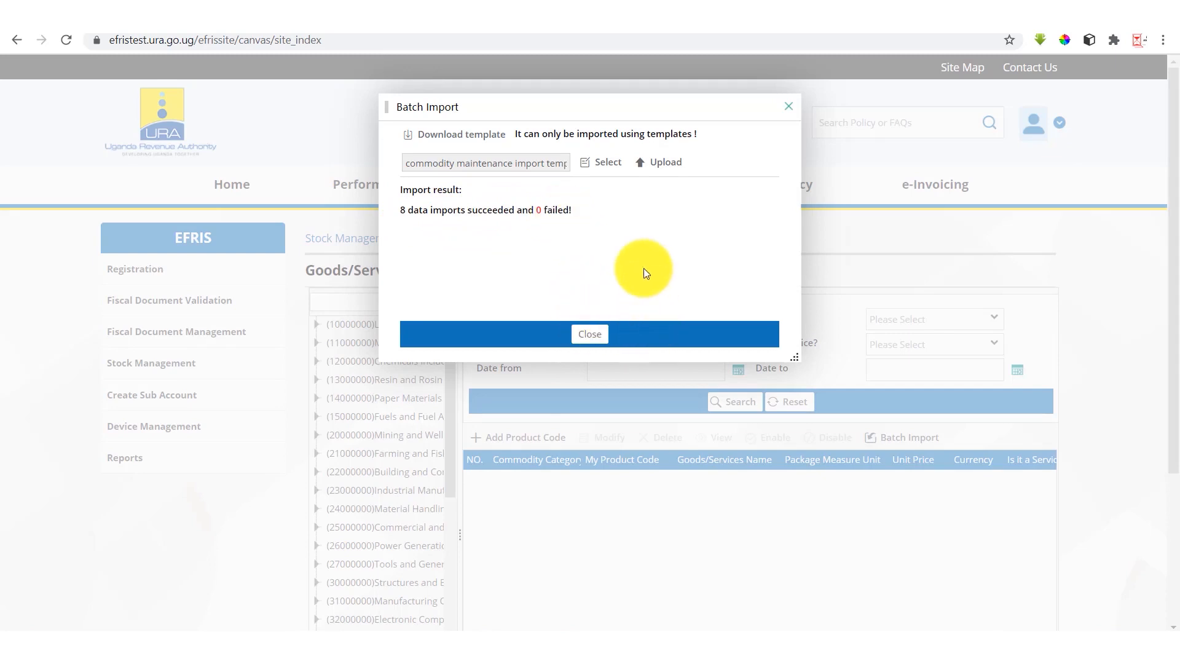
{"action": "left_click", "coordinate": [589, 332]}
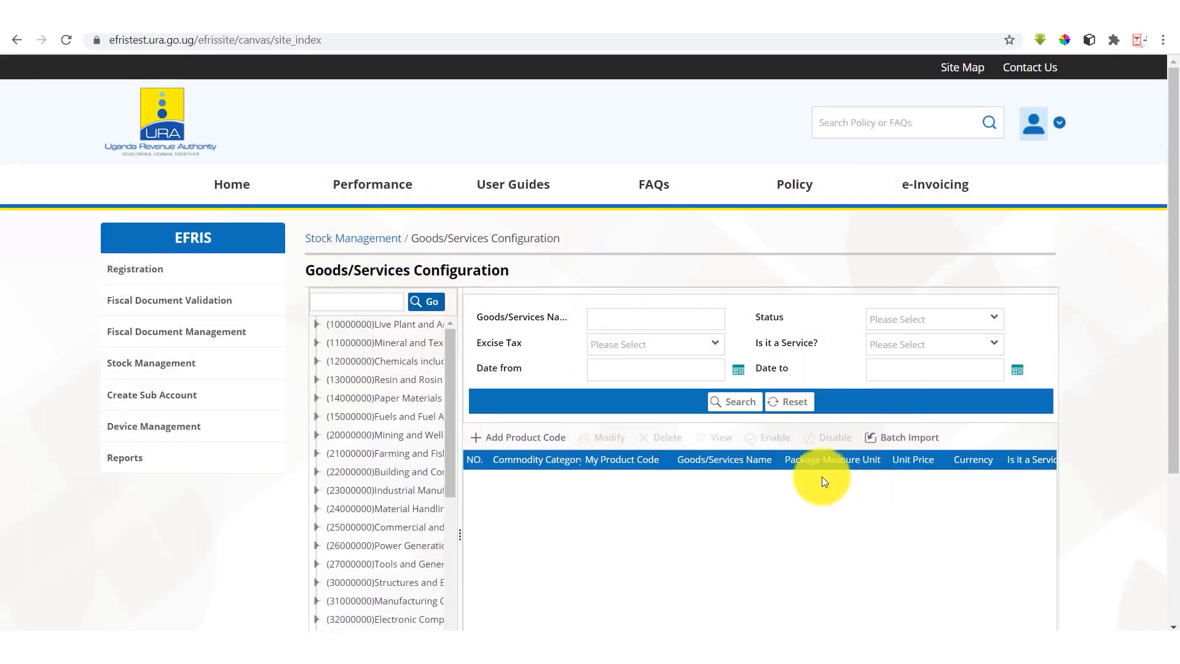
Search the goods/services configuration without filters and check the three cement products in the list
{"action": "left_click", "coordinate": [738, 400]}
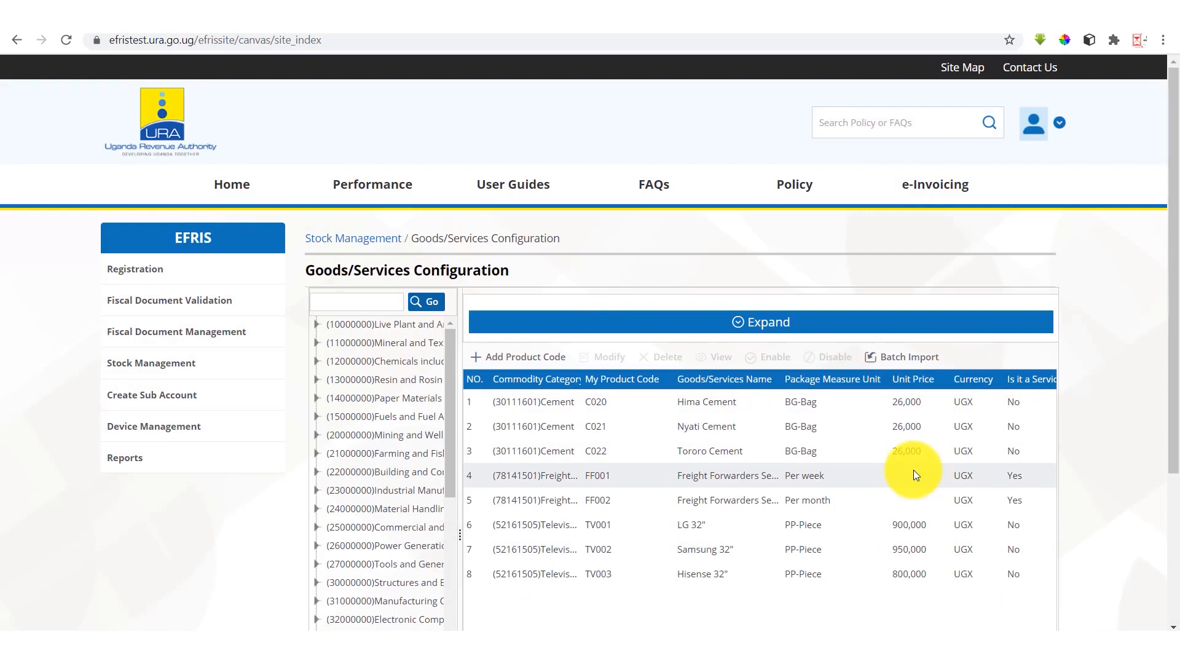
{"action": "scroll", "coordinate": [1102, 402], "scroll_direction": "down", "scroll_amount": 1}
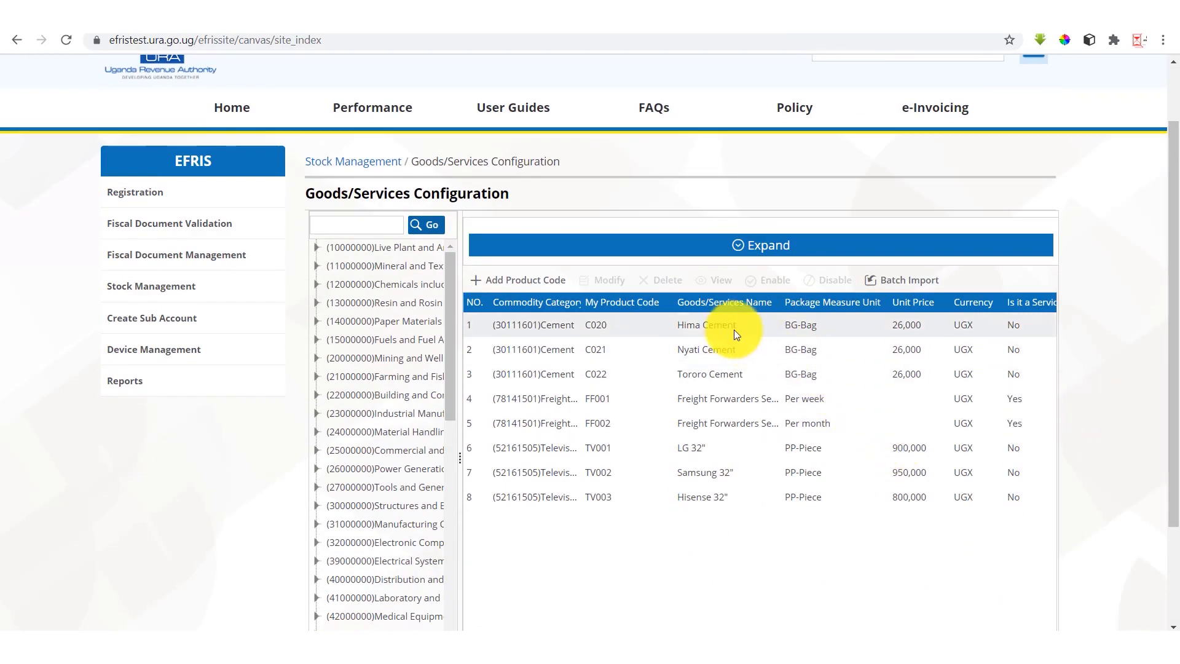
{"action": "left_click", "coordinate": [685, 330]}
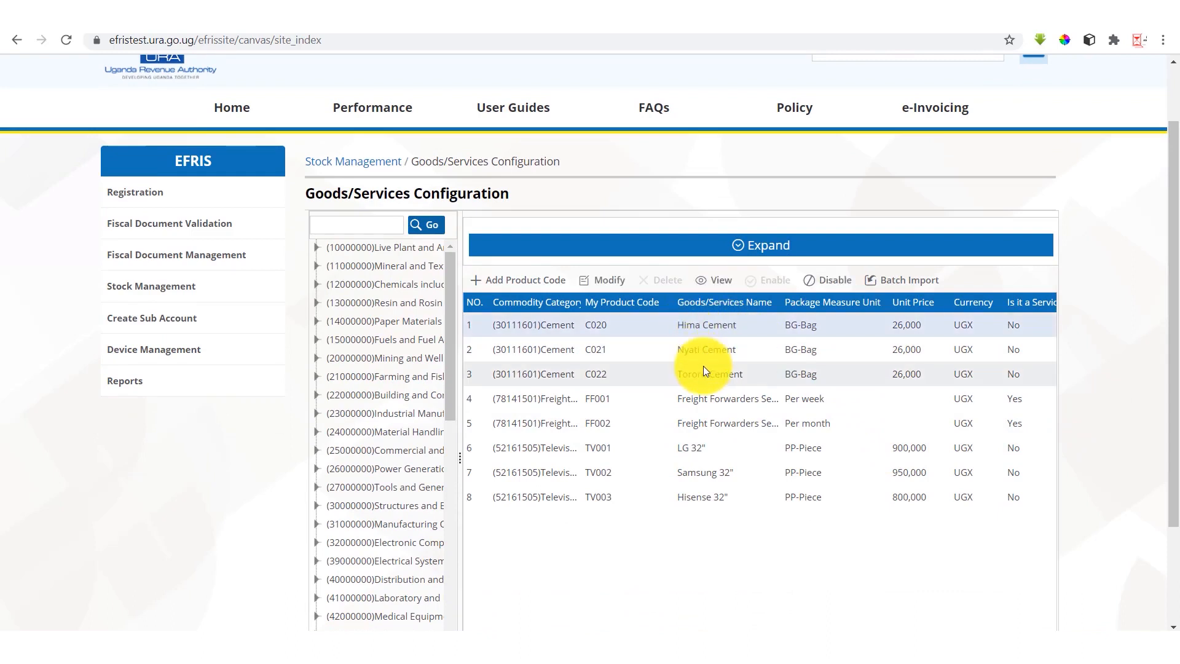
{"action": "left_click", "coordinate": [710, 356]}
{"action": "left_click", "coordinate": [737, 379]}
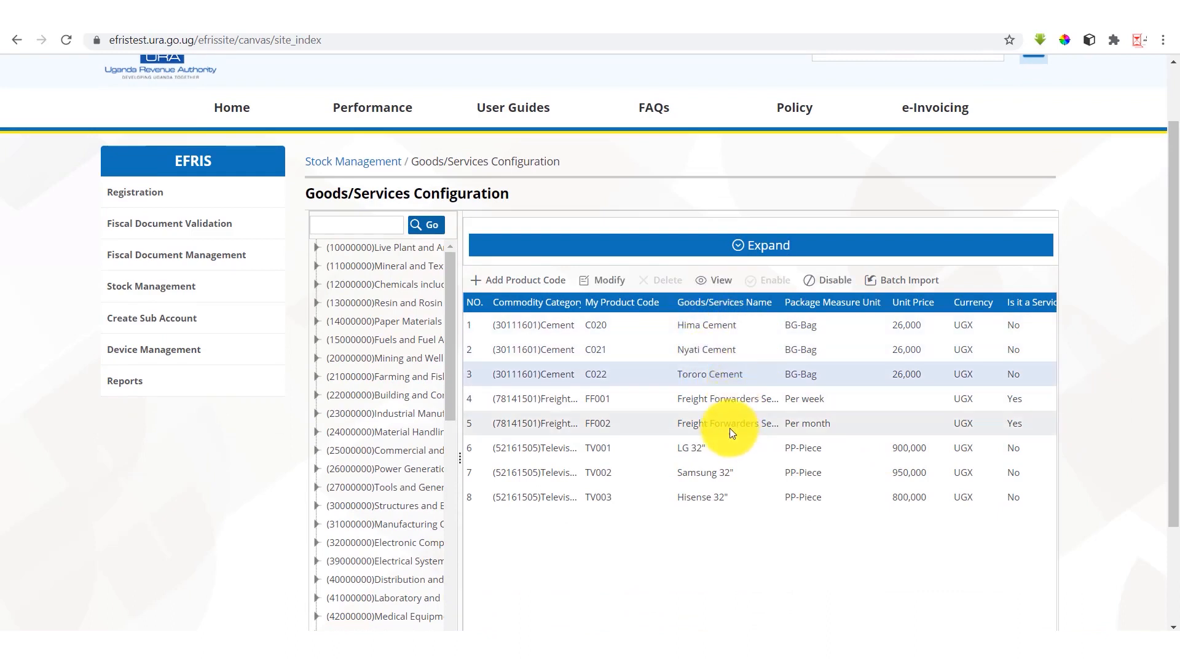
Review the freight forwarding and television entries in the goods list, including their package measure units and unit prices
{"action": "left_click", "coordinate": [736, 401]}
{"action": "left_click", "coordinate": [743, 420]}
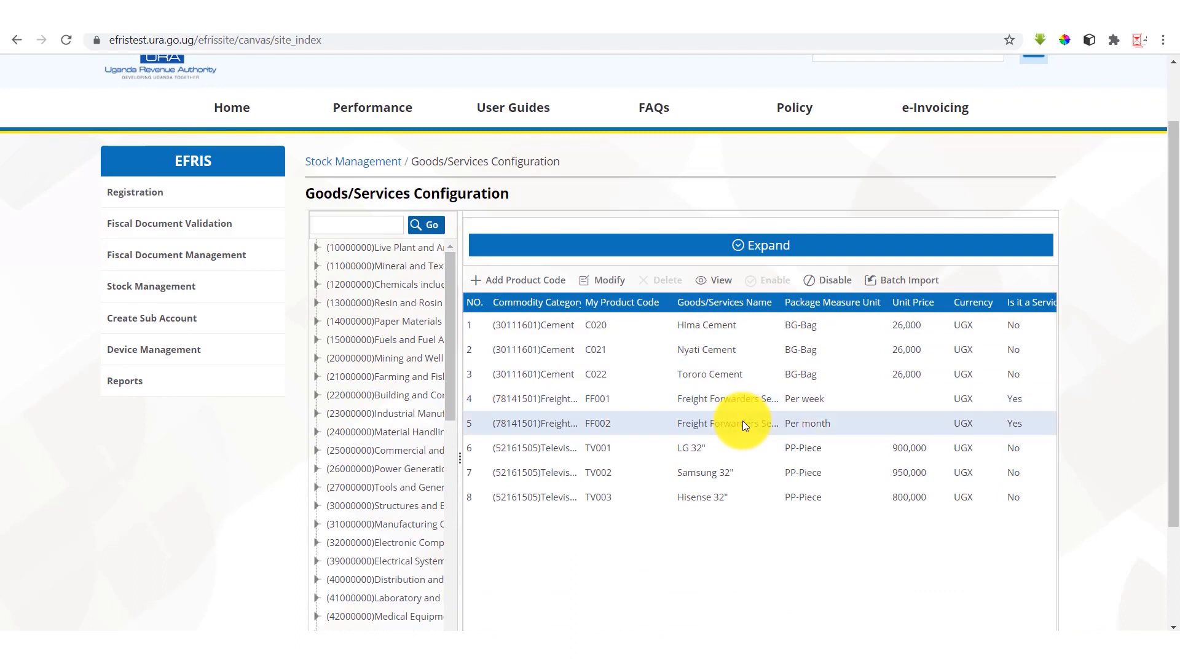
{"action": "left_click", "coordinate": [750, 398]}
{"action": "left_click", "coordinate": [754, 418]}
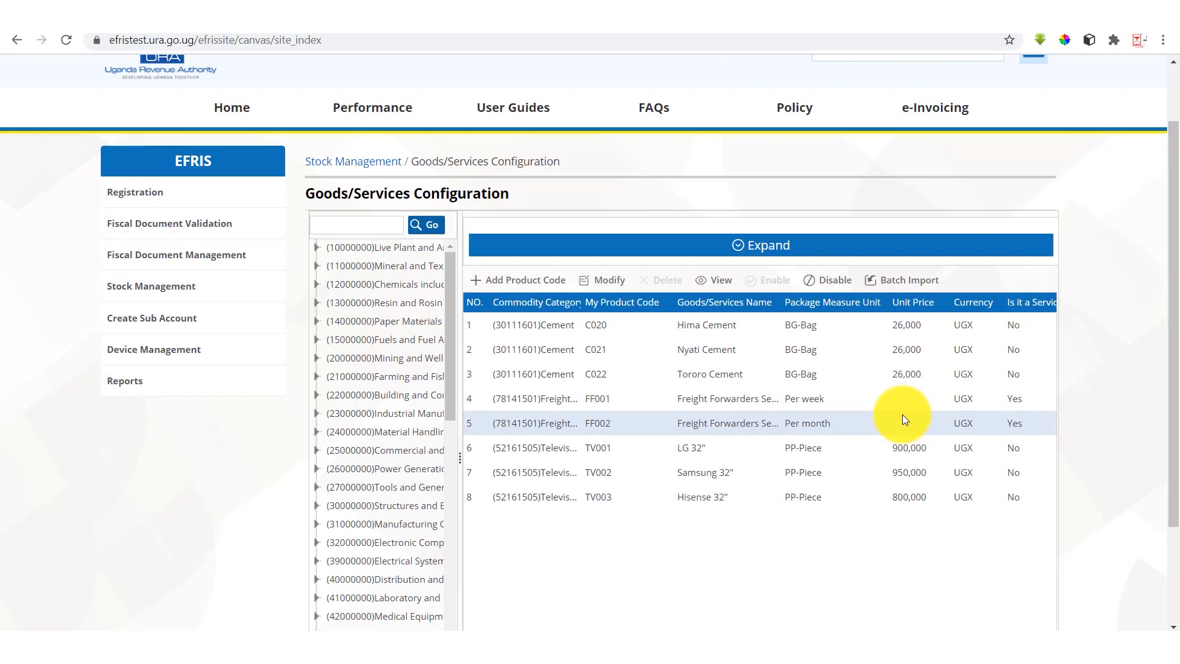
{"action": "left_click", "coordinate": [669, 473]}
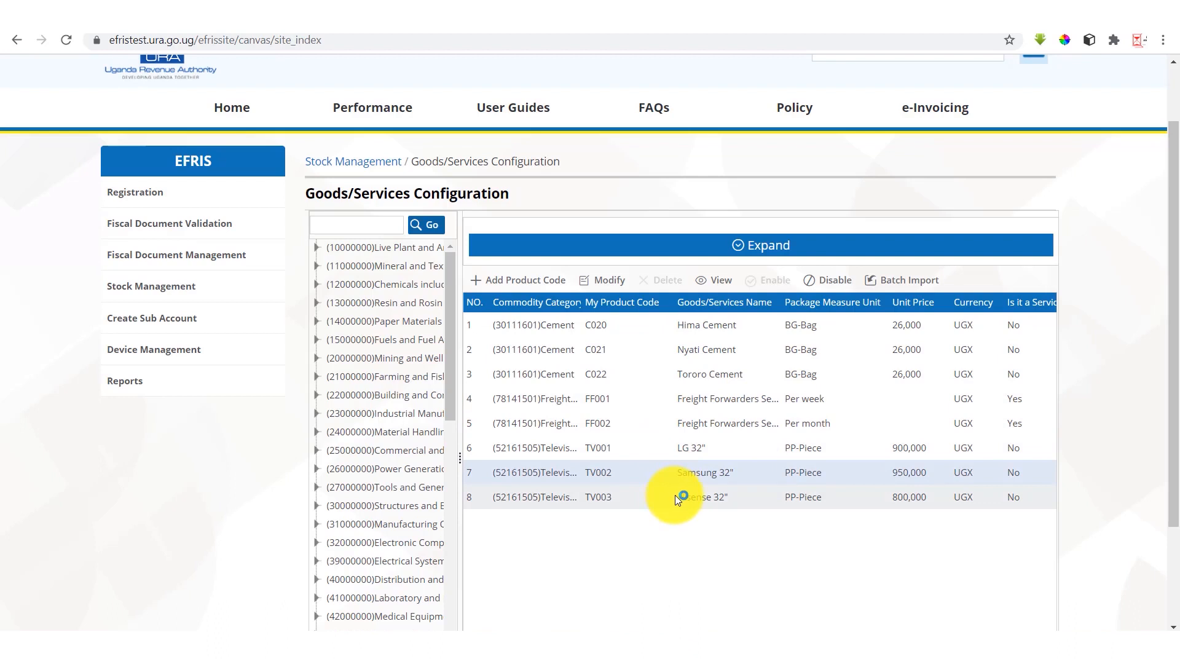
{"action": "left_click", "coordinate": [675, 496]}
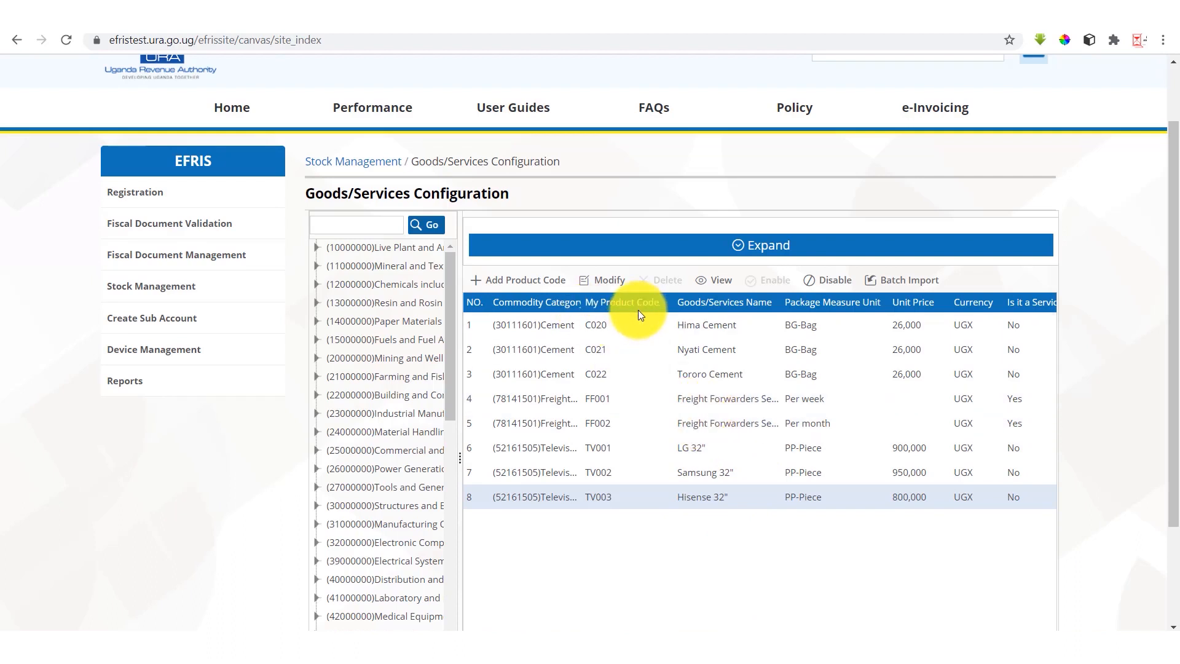
{"action": "left_click", "coordinate": [696, 425]}
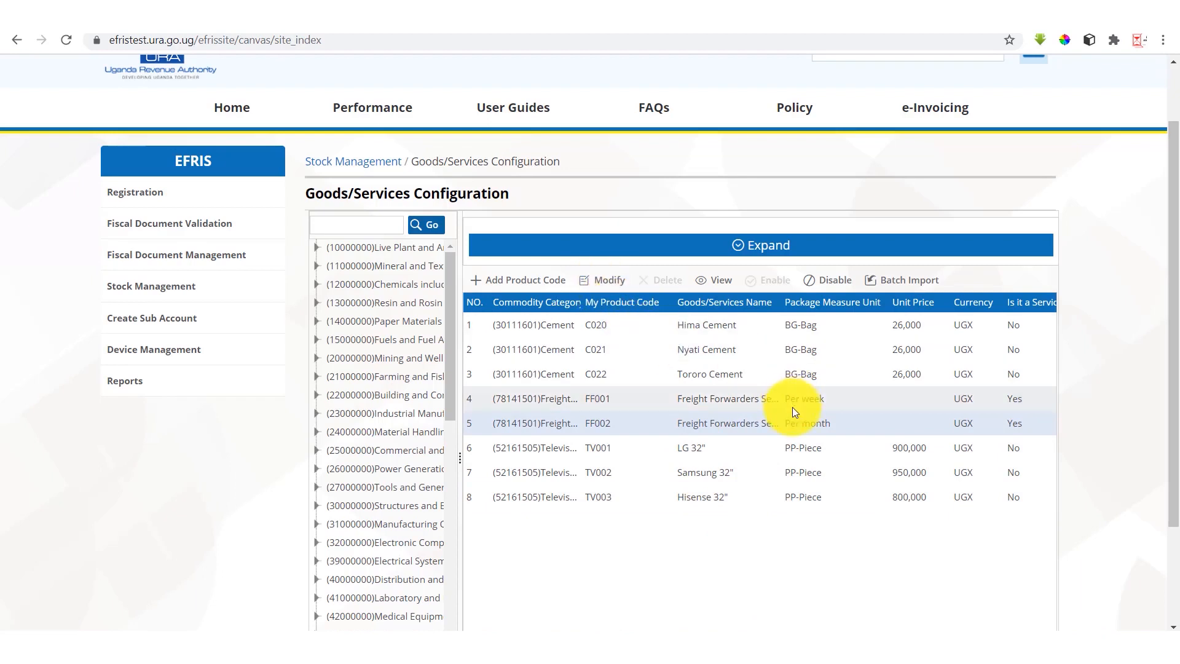
{"action": "scroll", "coordinate": [799, 418], "scroll_direction": "up", "scroll_amount": 1}
{"action": "scroll", "coordinate": [799, 418], "scroll_direction": "down", "scroll_amount": 1}
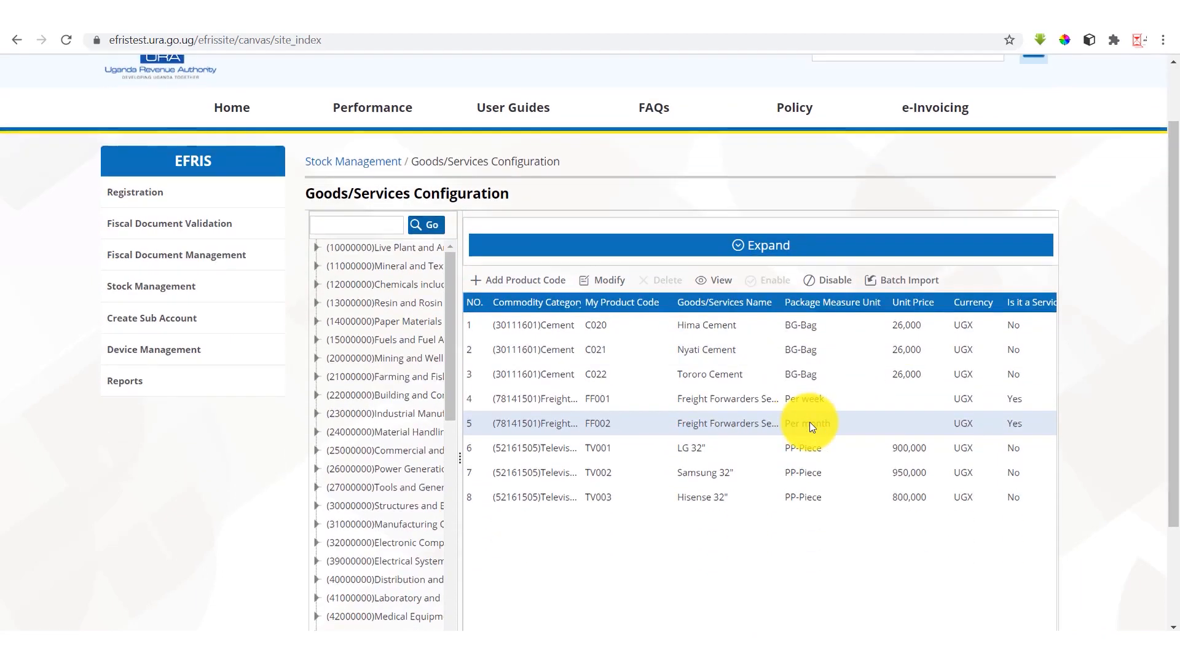